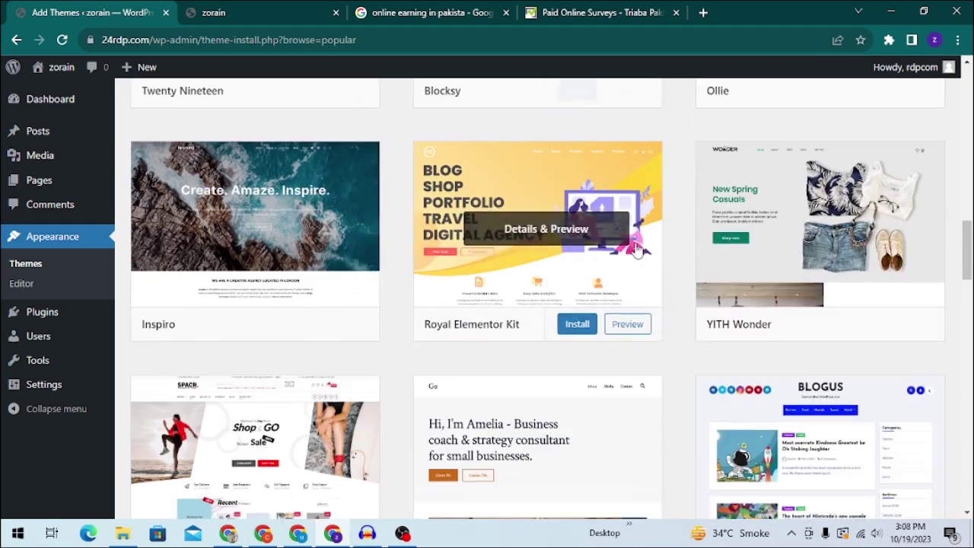
# Browse the popular themes and open the preview of the Newsmatic theme.
pyautogui.scroll(-3, 638, 251)
pyautogui.scroll(-3, 638, 251)
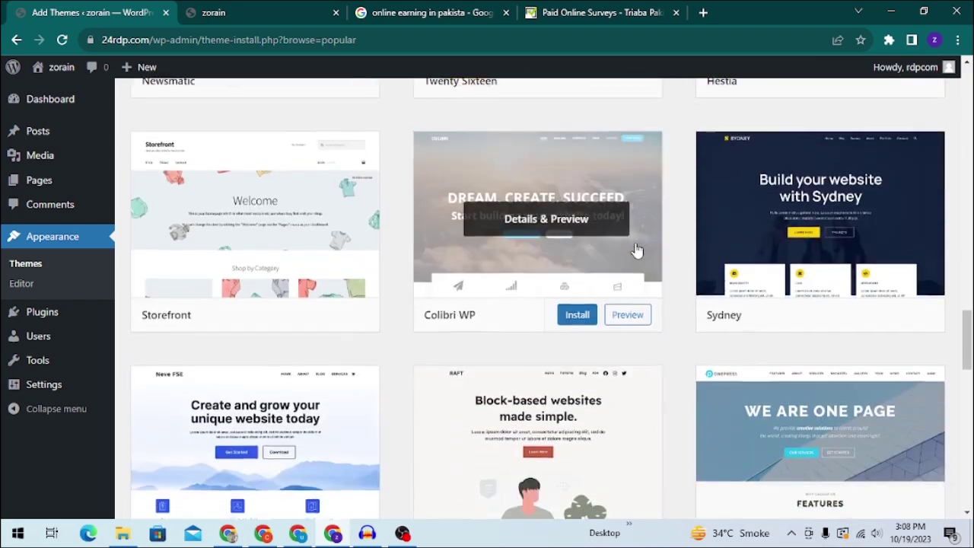
pyautogui.scroll(3, 637, 251)
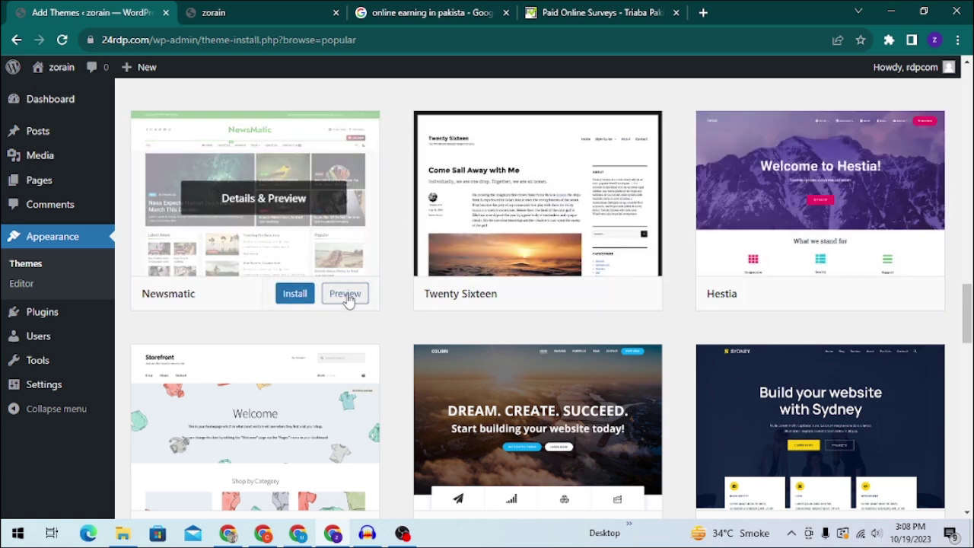
pyautogui.click(346, 294)
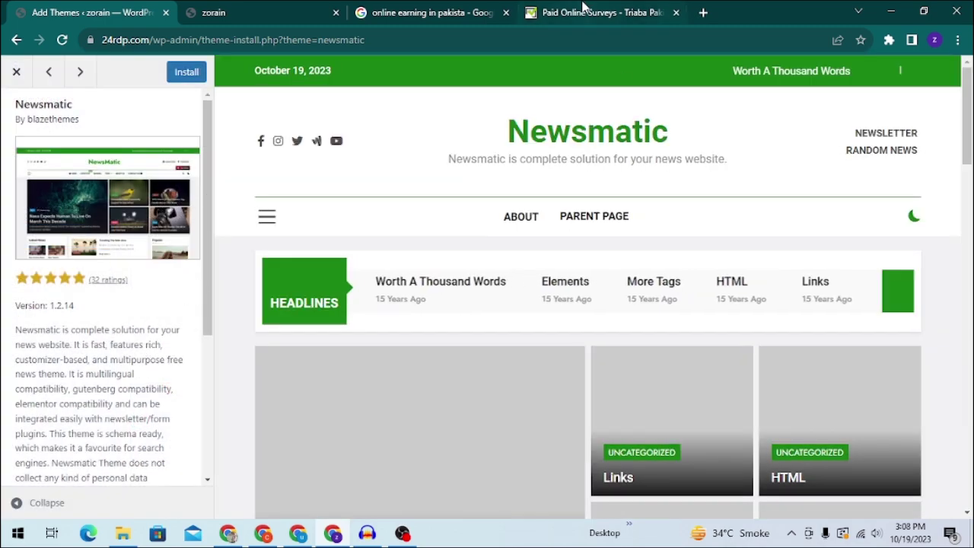
# Look through the Triaba paid surveys homepage as an example website.
pyautogui.click(586, 10)
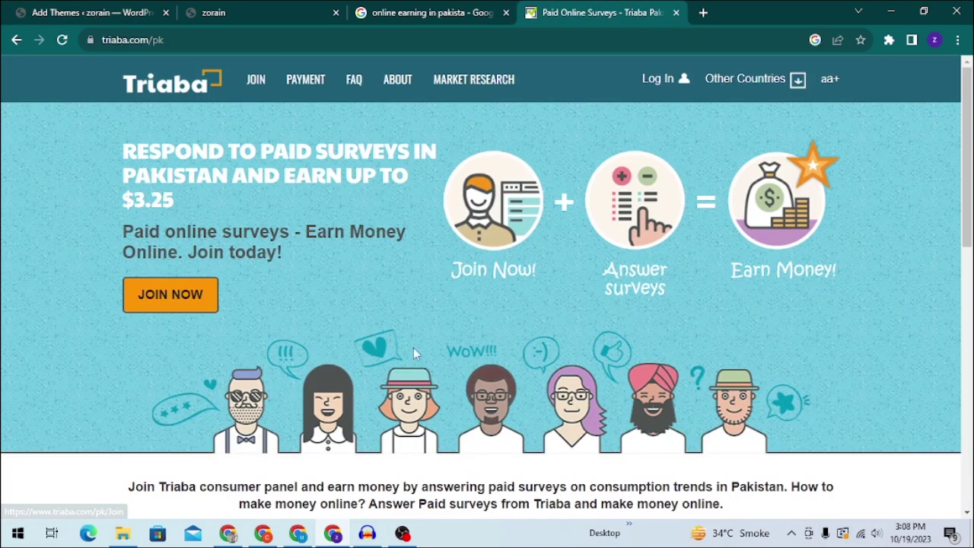
pyautogui.scroll(-3, 666, 244)
pyautogui.scroll(-5, 666, 244)
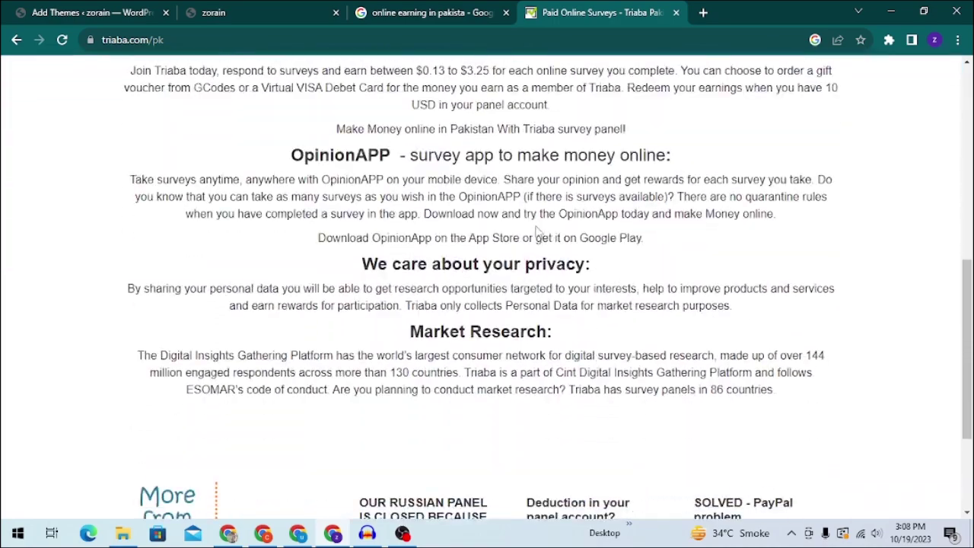
pyautogui.scroll(8, 522, 214)
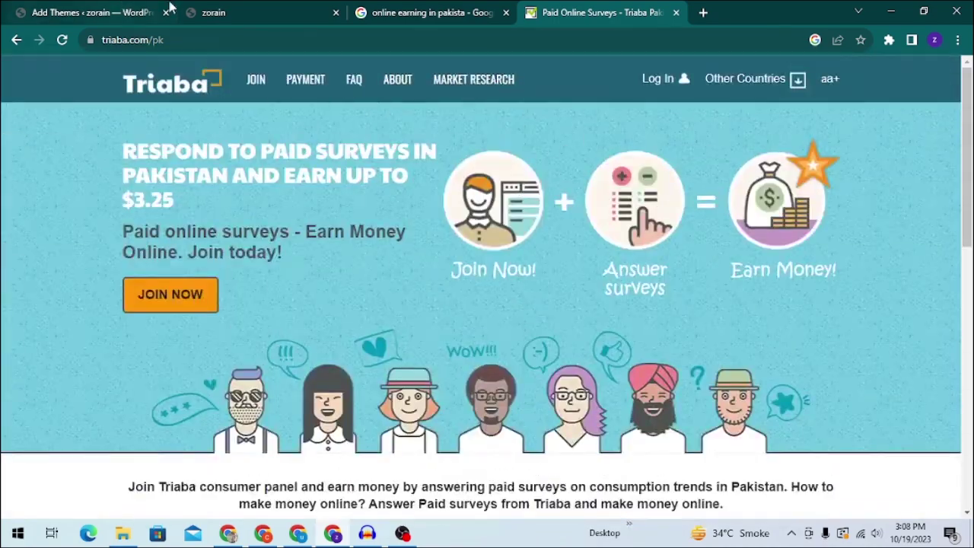
# Open the tipspaw.com website in a new tab and look over its homepage posts and ad placements.
pyautogui.click(703, 15)
pyautogui.write('tipspaw')
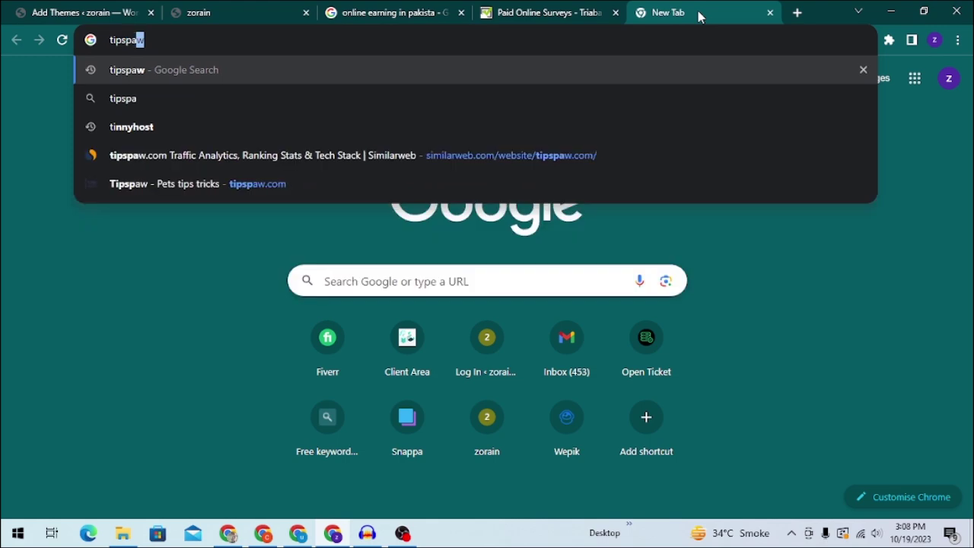
pyautogui.press('Return')
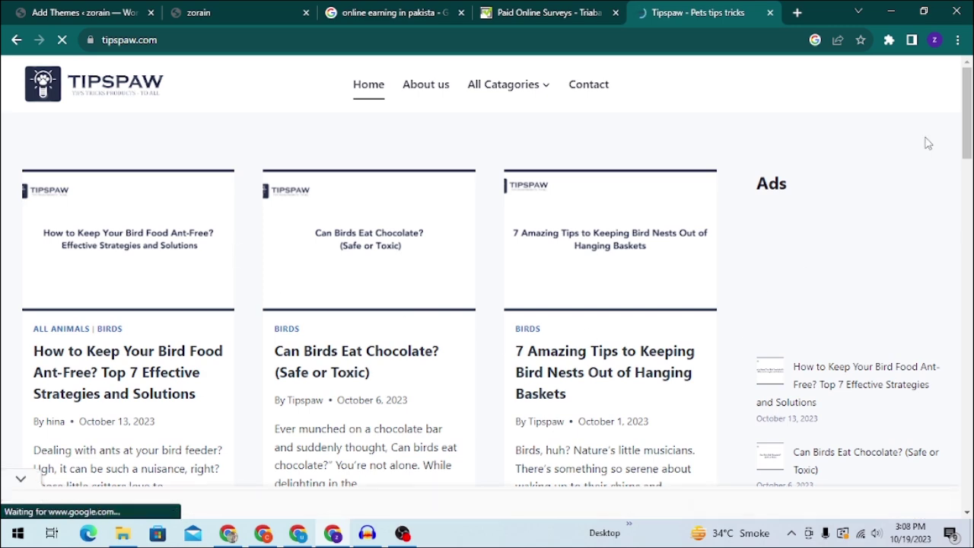
pyautogui.scroll(-2, 788, 334)
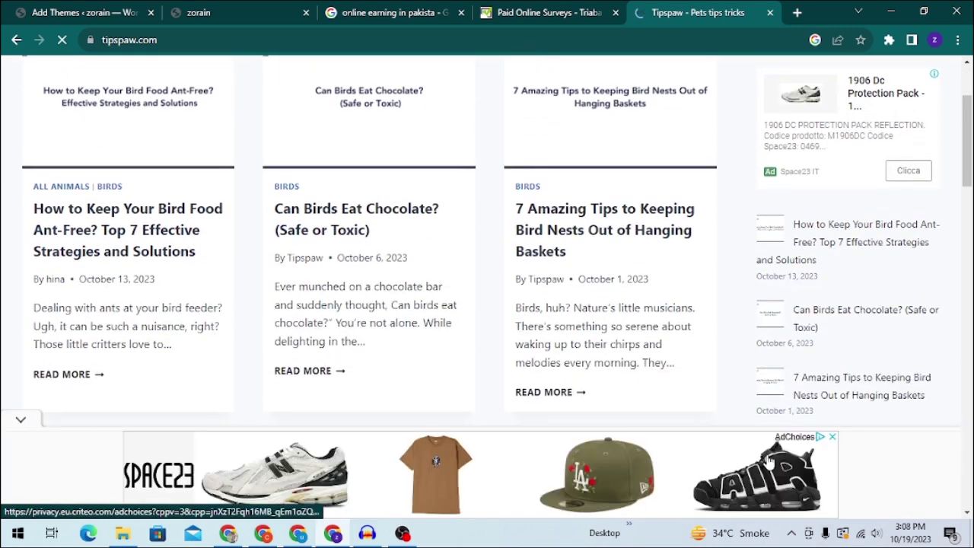
pyautogui.scroll(2, 579, 222)
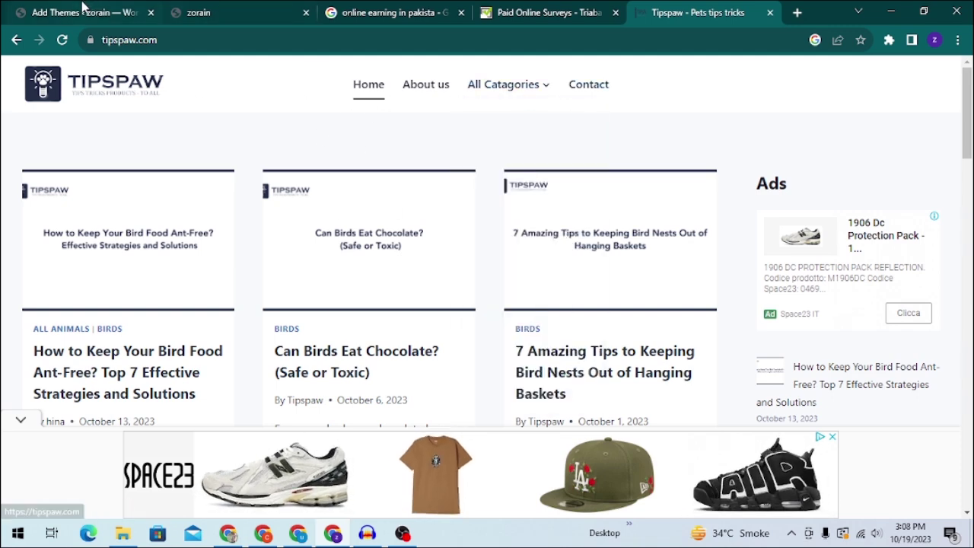
# Return to the Newsmatic theme preview and examine its layout down to the footer.
pyautogui.hotkey('ctrl', 'Tab')
pyautogui.scroll(-2, 612, 292)
pyautogui.scroll(-1, 610, 286)
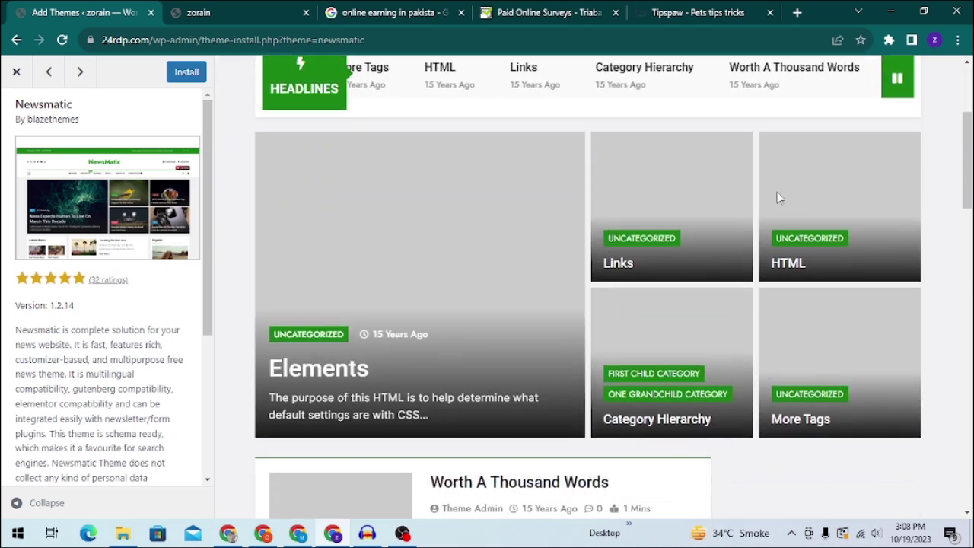
pyautogui.scroll(-2, 456, 297)
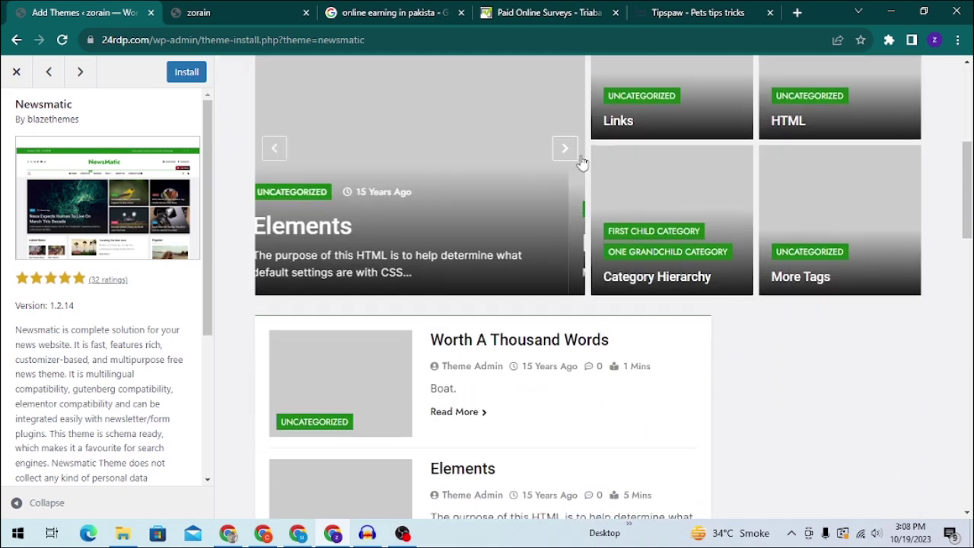
pyautogui.scroll(-12, 654, 175)
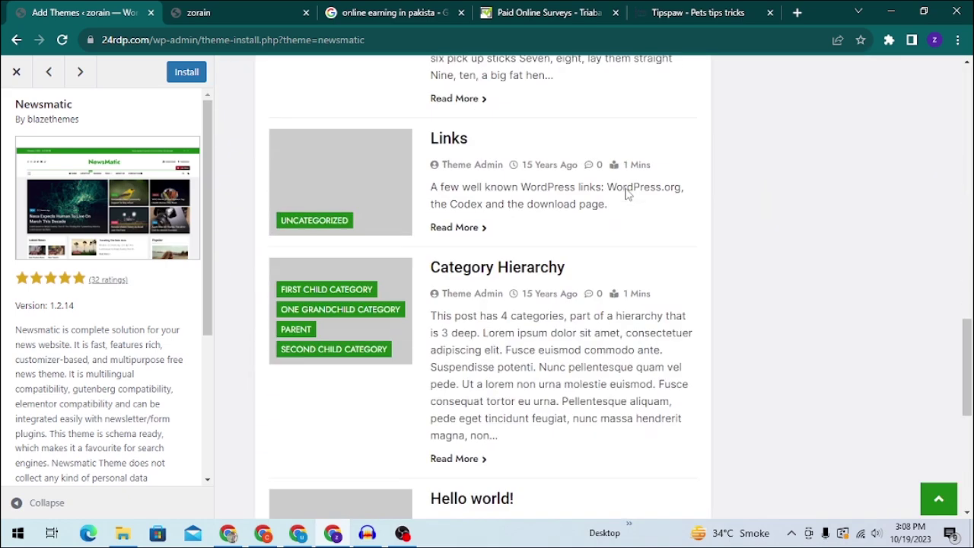
pyautogui.scroll(-6, 627, 194)
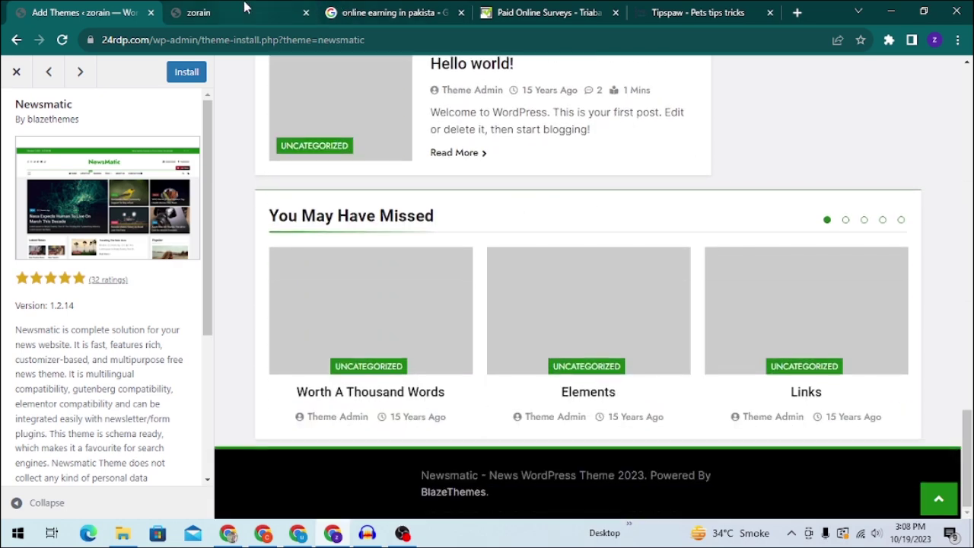
# Check the current front page of 24rdp.com, then close the Newsmatic preview to return to the theme list.
pyautogui.click(228, 10)
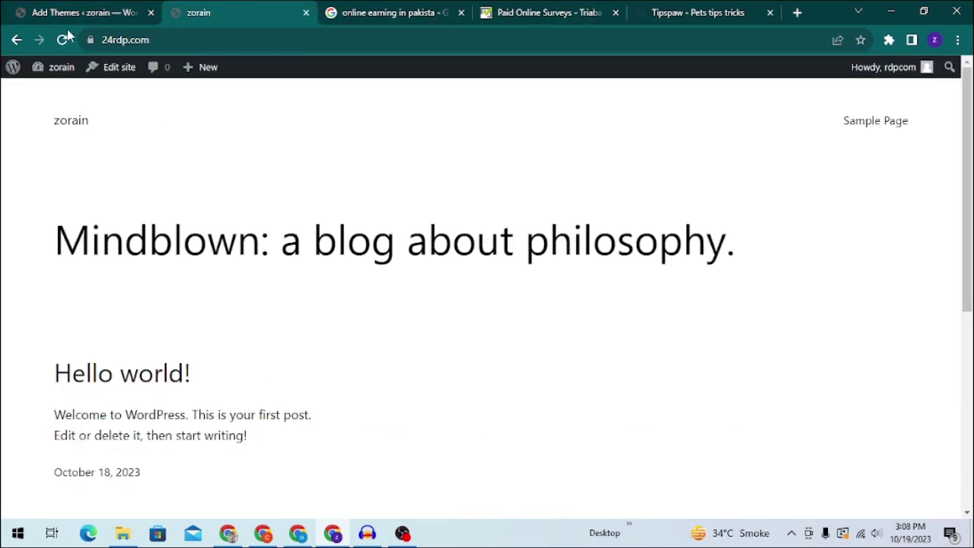
pyautogui.click(17, 9)
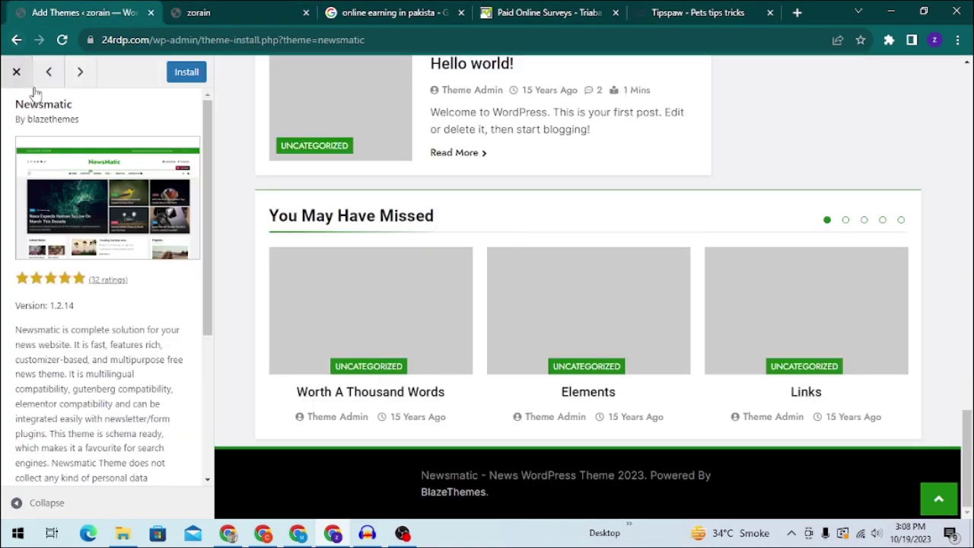
pyautogui.click(17, 72)
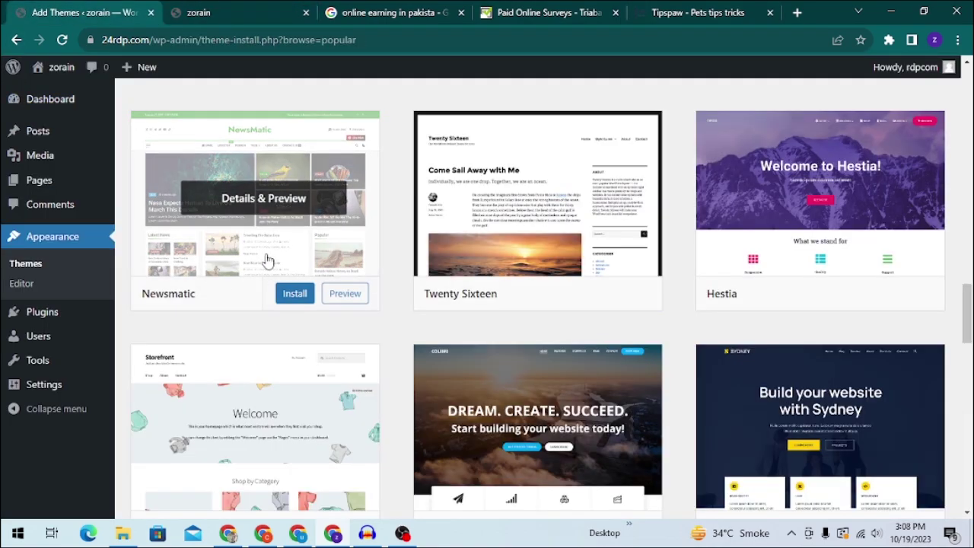
# Search the theme directory for "astra", then install and activate the Astra theme.
pyautogui.scroll(-10, 262, 273)
pyautogui.scroll(7, 262, 274)
pyautogui.scroll(10, 492, 372)
pyautogui.click(806, 145)
pyautogui.write('as')
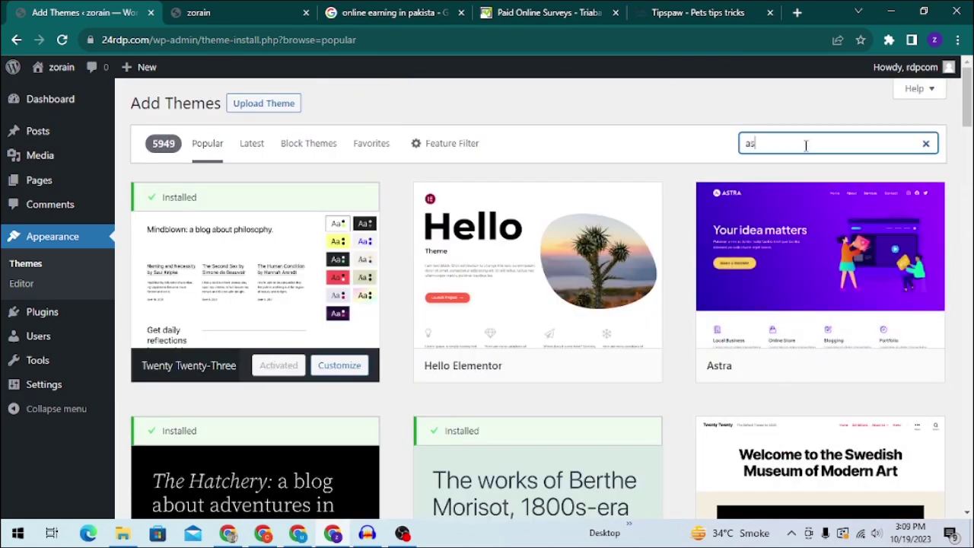
pyautogui.write('tra')
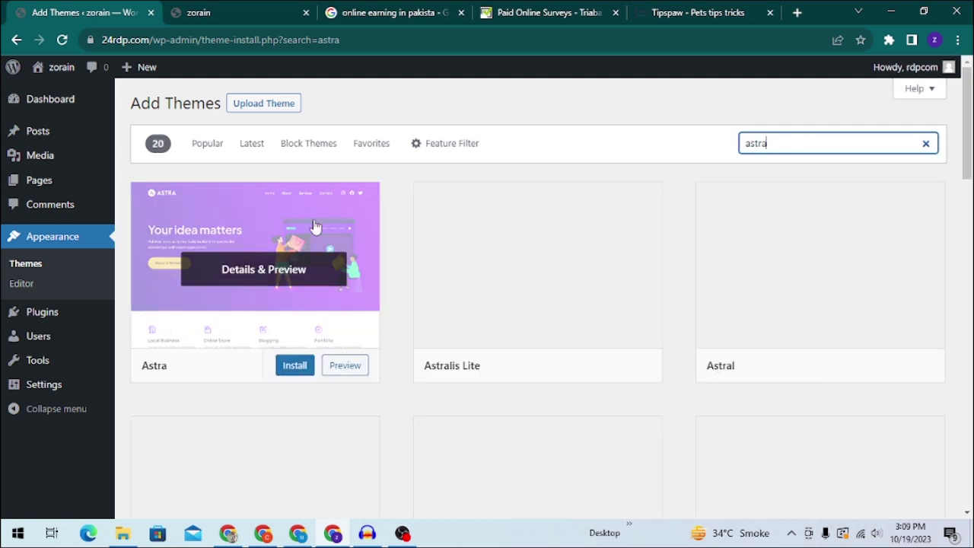
pyautogui.click(292, 367)
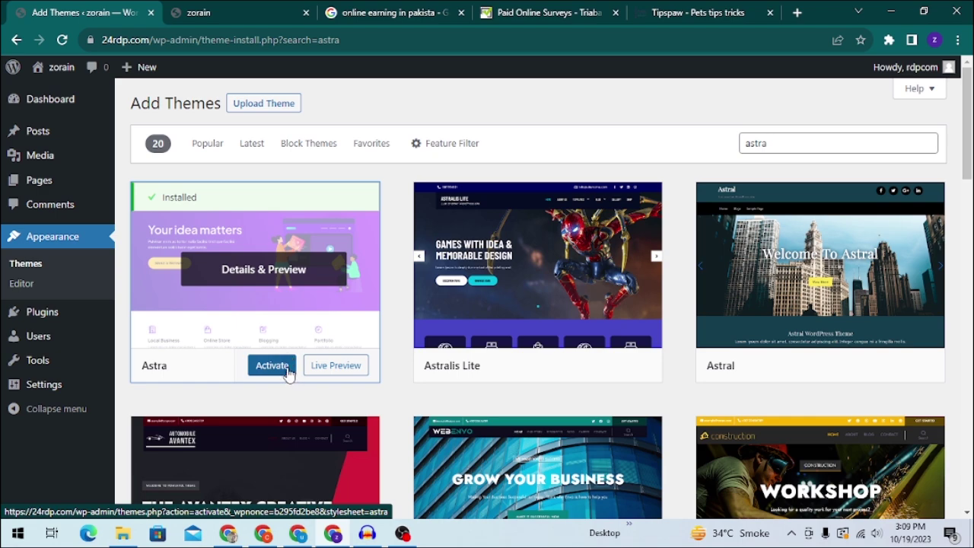
pyautogui.scroll(-3, 532, 358)
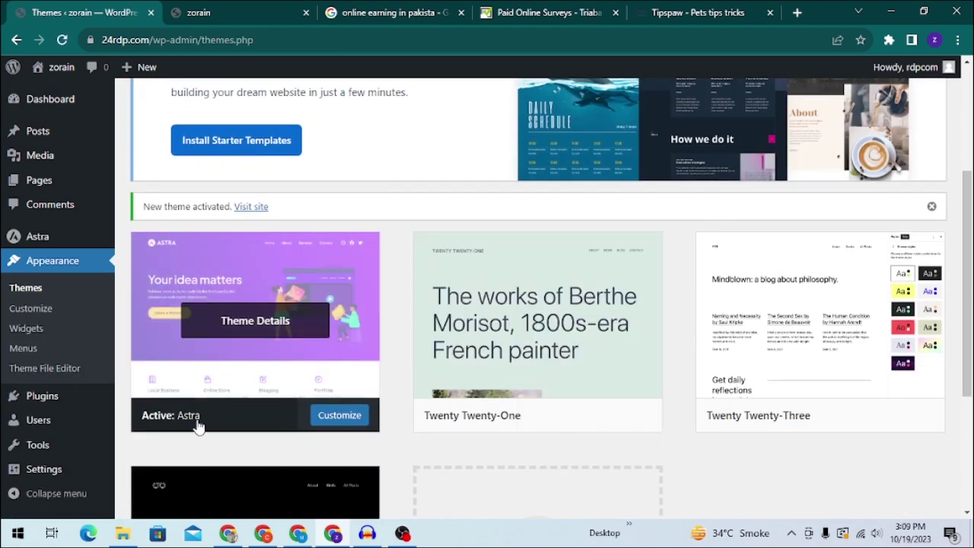
# View the live 24rdp.com site with the Astra theme, including the copyright line in its footer.
pyautogui.click(213, 11)
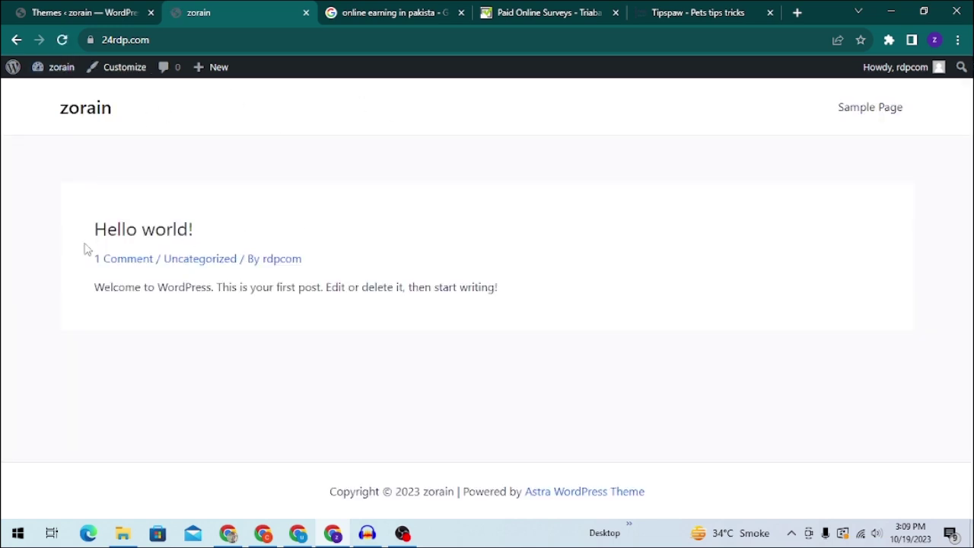
pyautogui.moveTo(704, 493); pyautogui.dragTo(610, 492)
pyautogui.click(576, 496)
# Go back to the WordPress dashboard and open the page for adding new plugins.
pyautogui.click(60, 10)
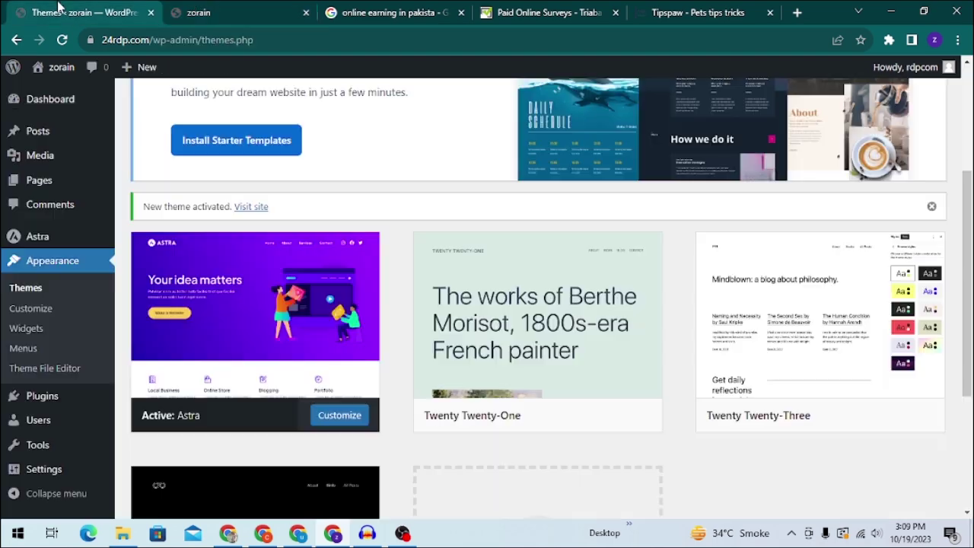
pyautogui.moveTo(496, 258)
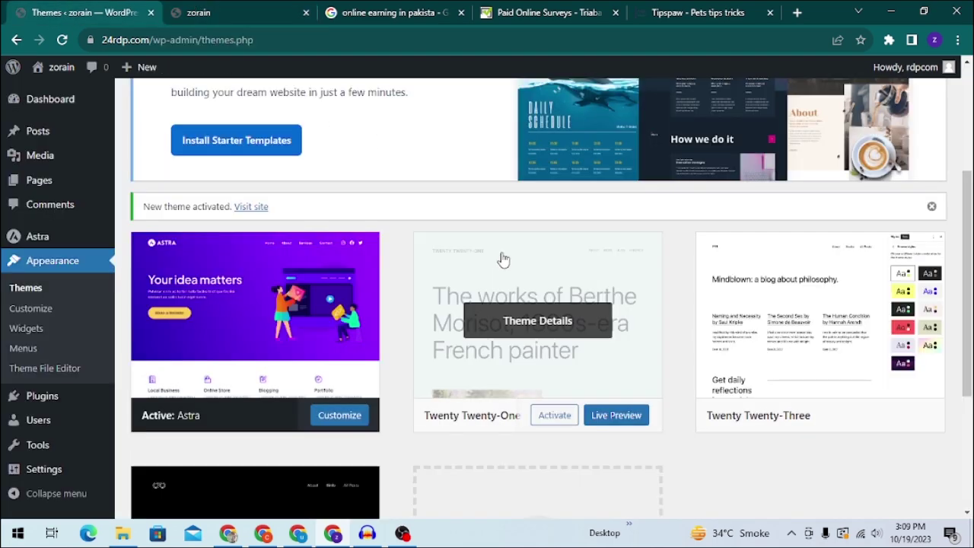
pyautogui.moveTo(68, 411)
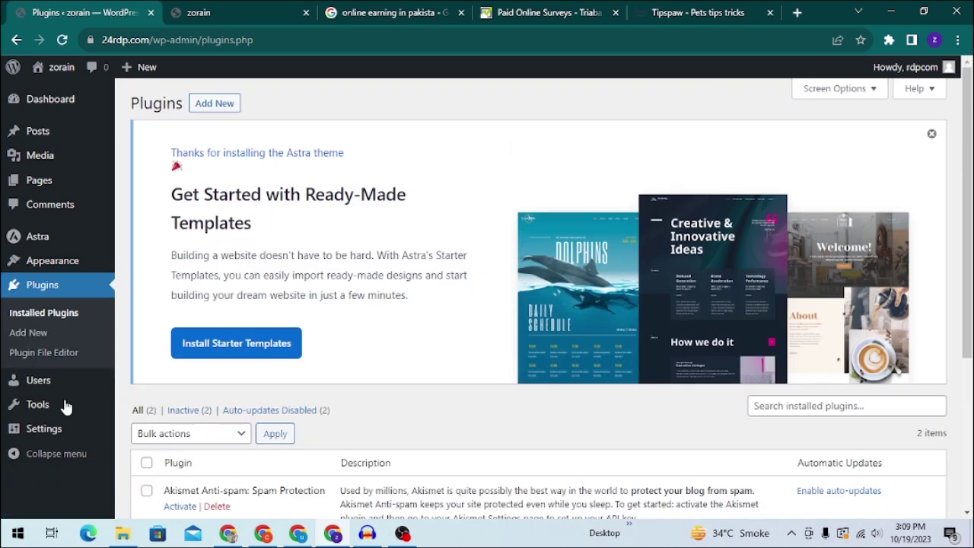
pyautogui.click(214, 103)
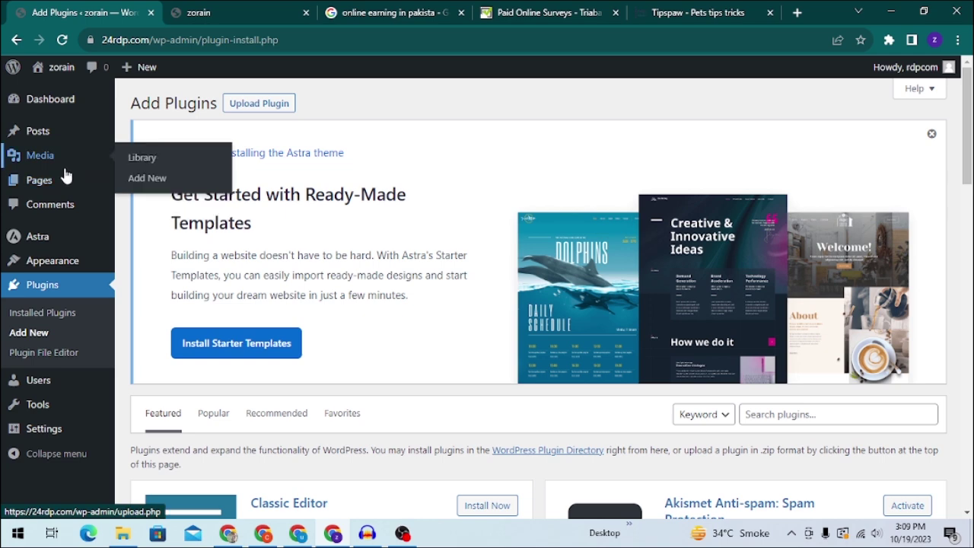
# Start a new blog post and dismiss the block editor welcome guide.
pyautogui.moveTo(53, 135)
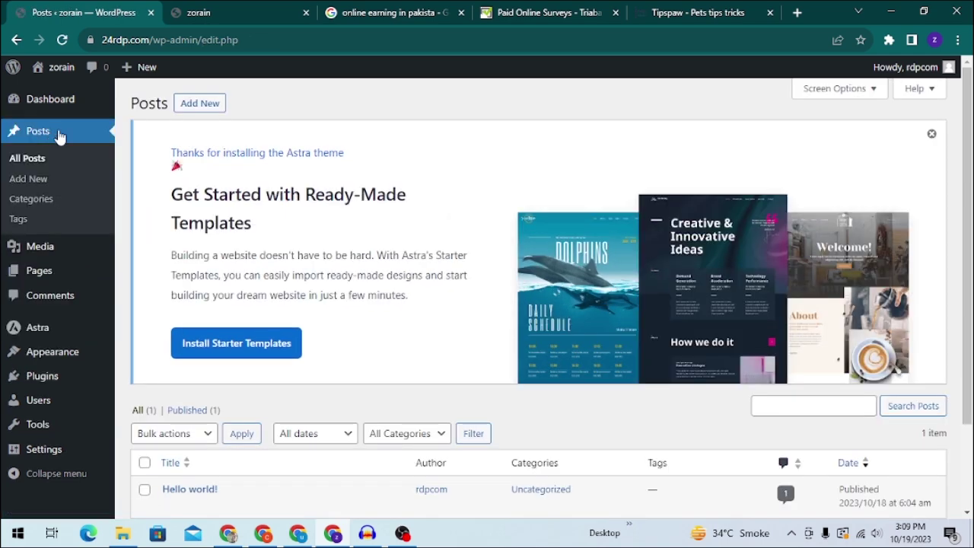
pyautogui.click(206, 104)
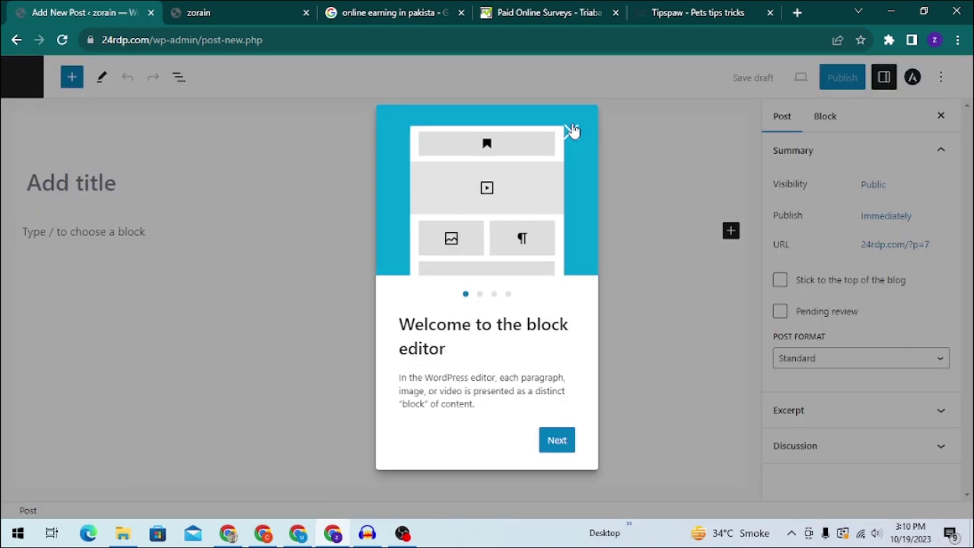
pyautogui.click(570, 129)
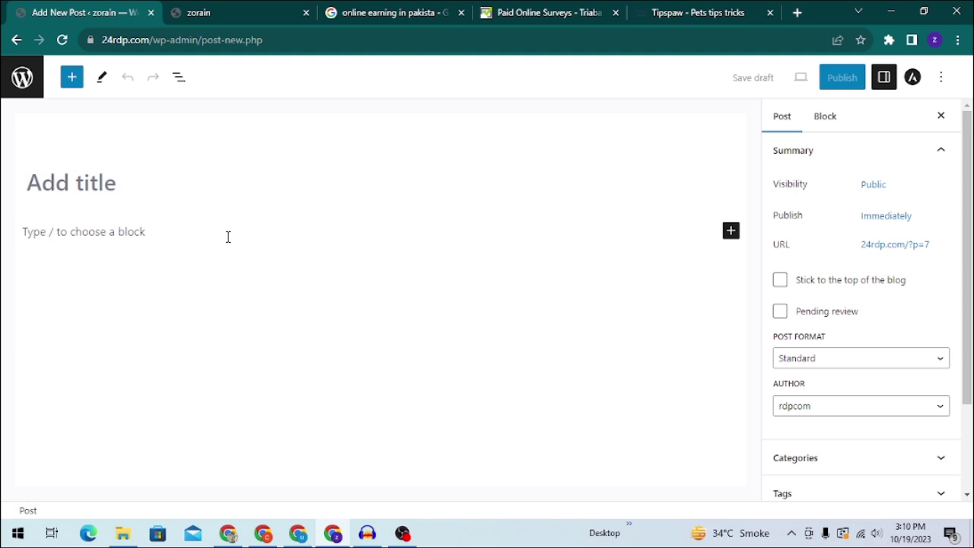
# Open the Tipspaw article on keeping bird nests out of hanging baskets separately and examine its table of contents, headings and images.
pyautogui.click(644, 9)
pyautogui.middleClick(597, 254)
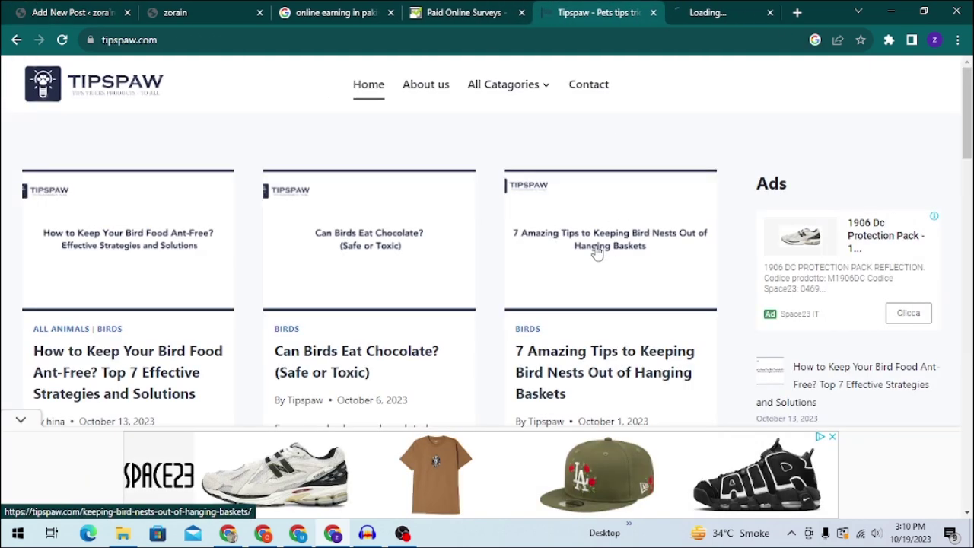
pyautogui.click(731, 9)
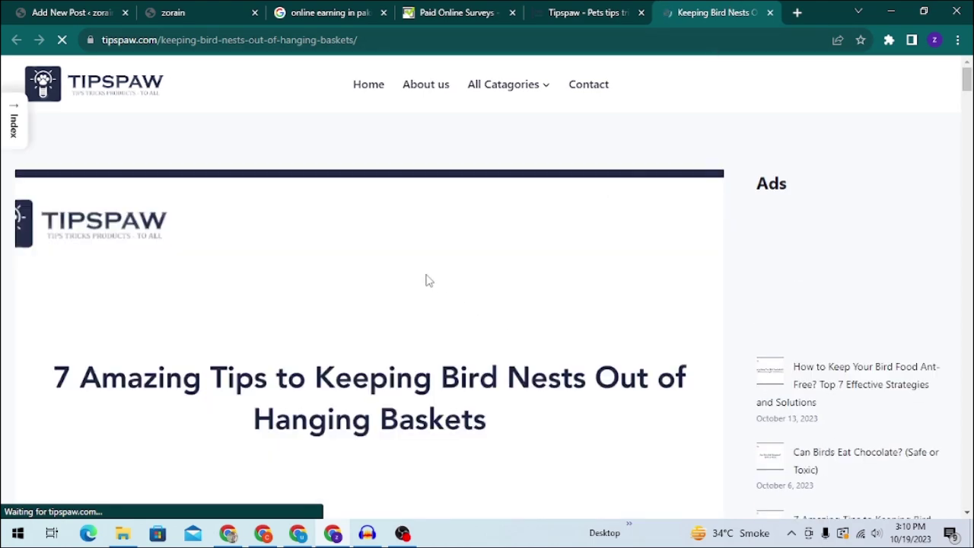
pyautogui.scroll(-8, 462, 149)
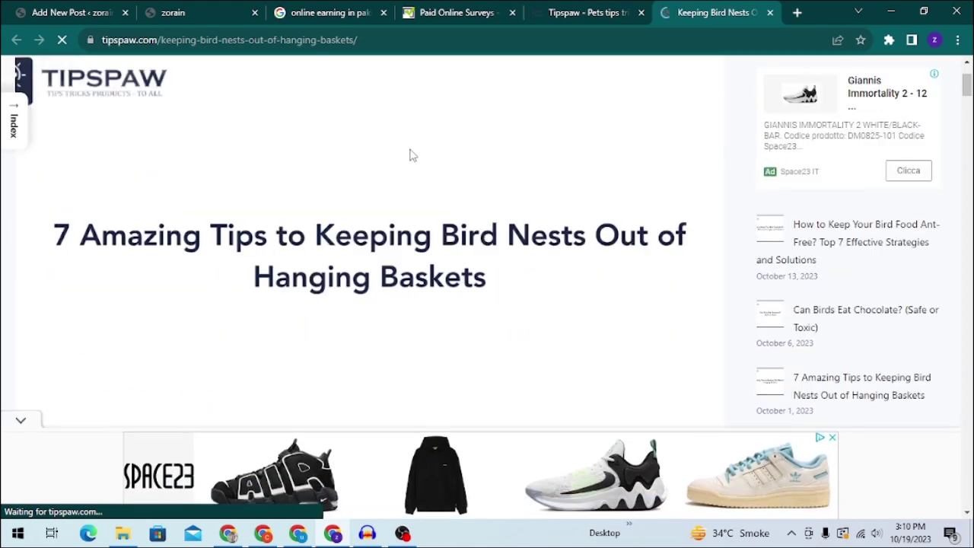
pyautogui.scroll(-4, 560, 192)
pyautogui.scroll(1, 533, 200)
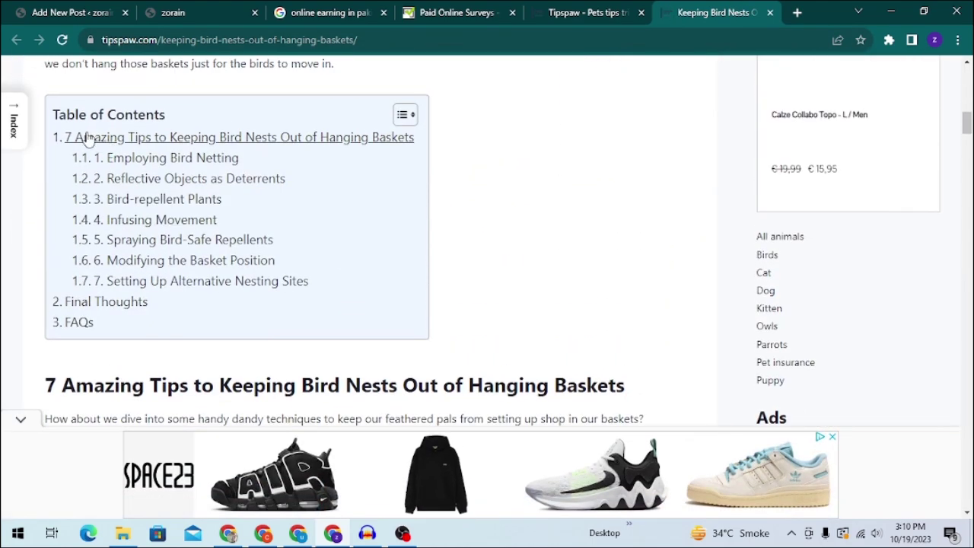
pyautogui.scroll(-1, 94, 135)
pyautogui.scroll(-15, 342, 183)
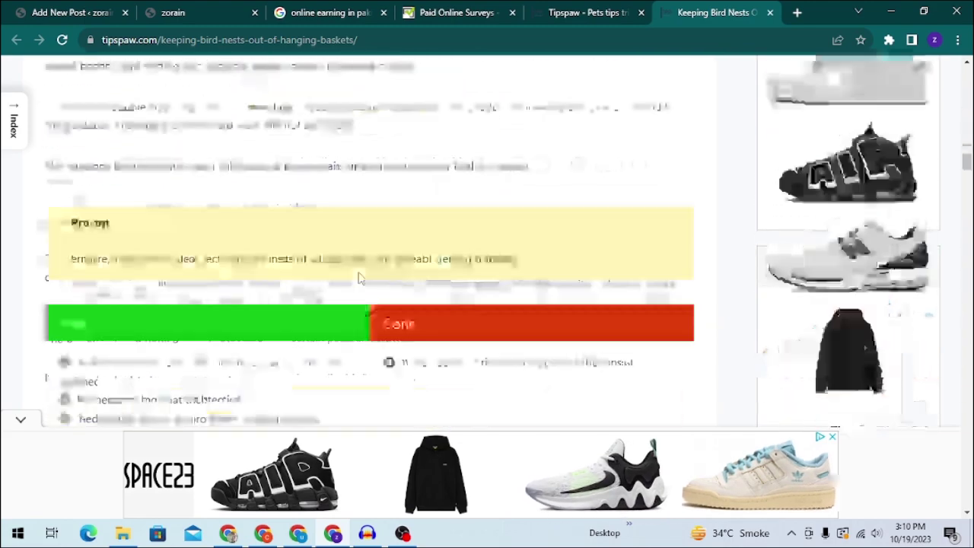
pyautogui.scroll(-7, 446, 237)
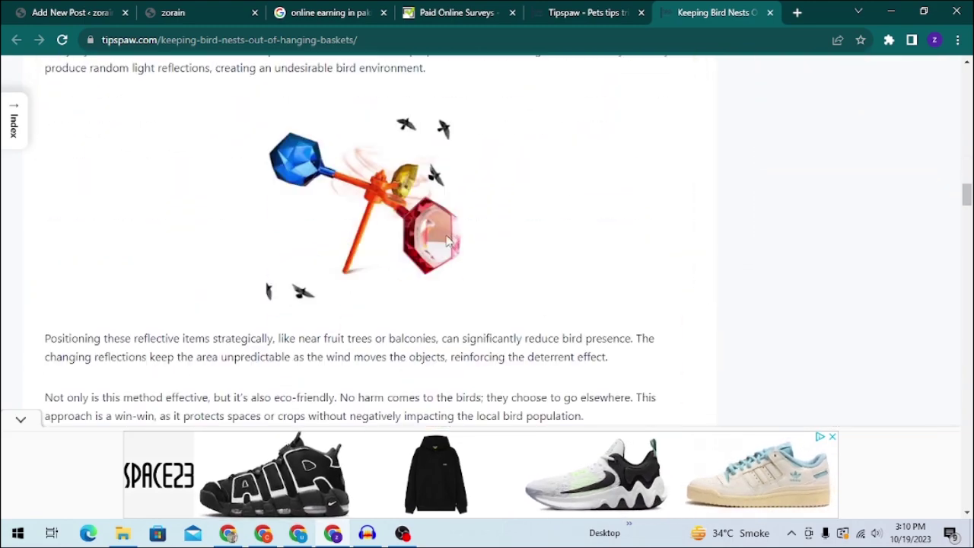
# Examine the rest of the Tipspaw article, with its numbered tips and pros and cons tables, down to Final Thoughts.
pyautogui.scroll(-10, 316, 220)
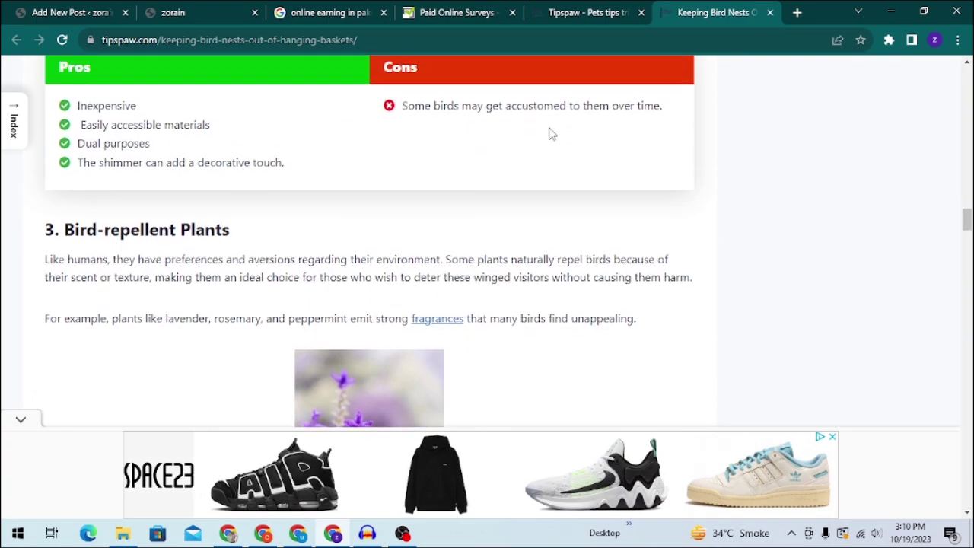
pyautogui.scroll(-12, 486, 204)
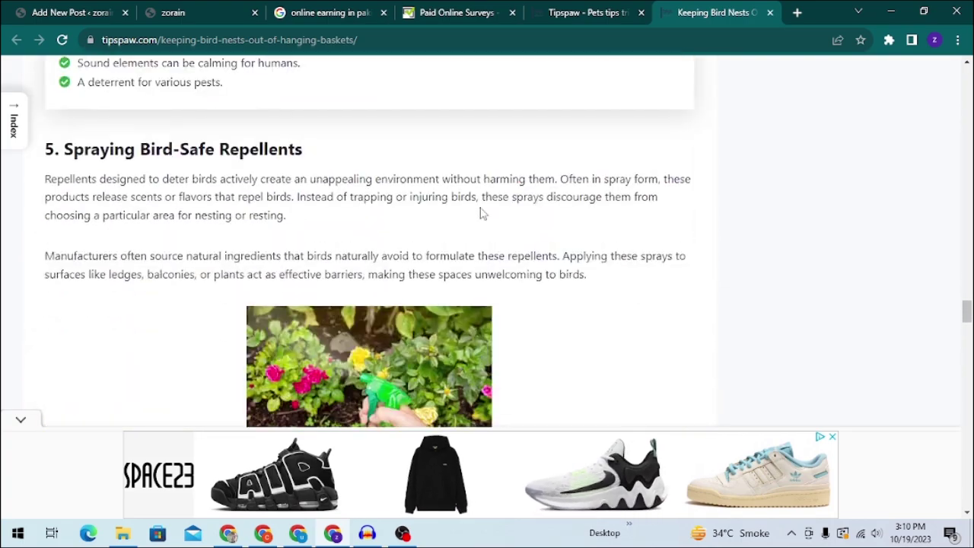
pyautogui.scroll(-18, 480, 213)
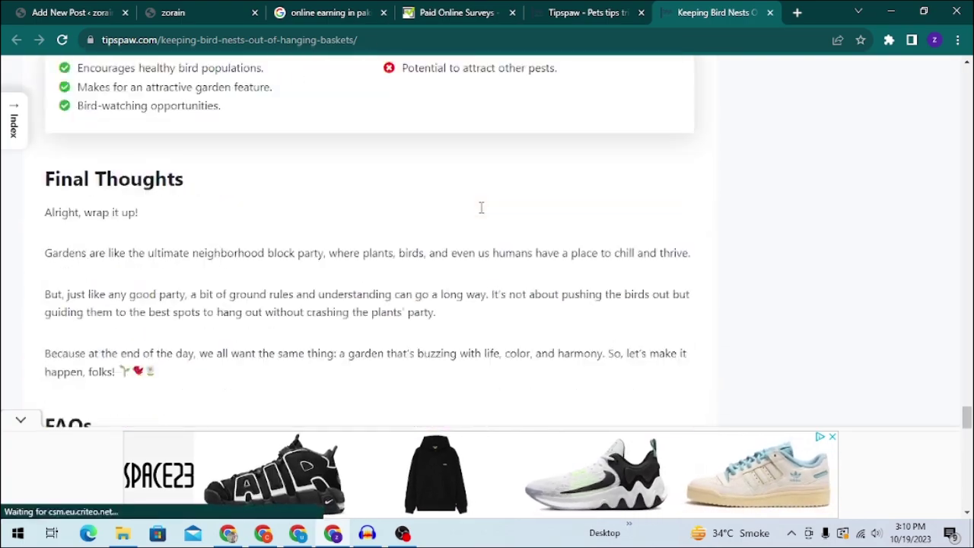
# Return to WordPress, leave the empty post editor and open the page for adding new plugins with its zip upload form.
pyautogui.click(77, 10)
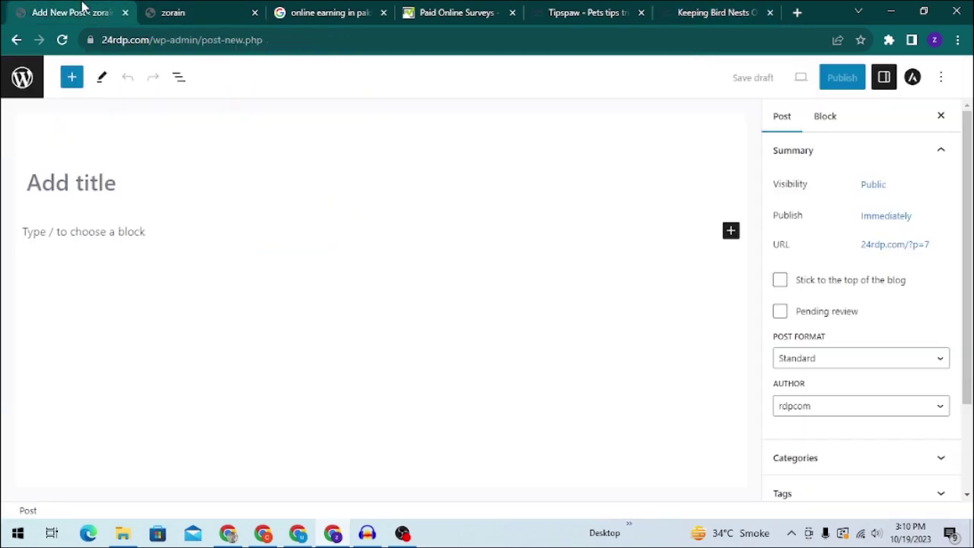
pyautogui.click(35, 78)
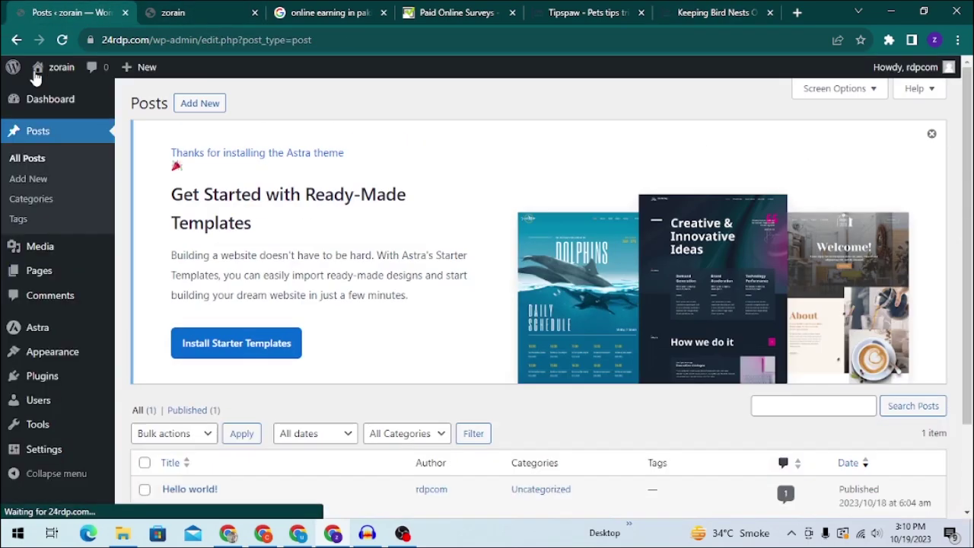
pyautogui.scroll(-2, 80, 358)
pyautogui.moveTo(73, 374)
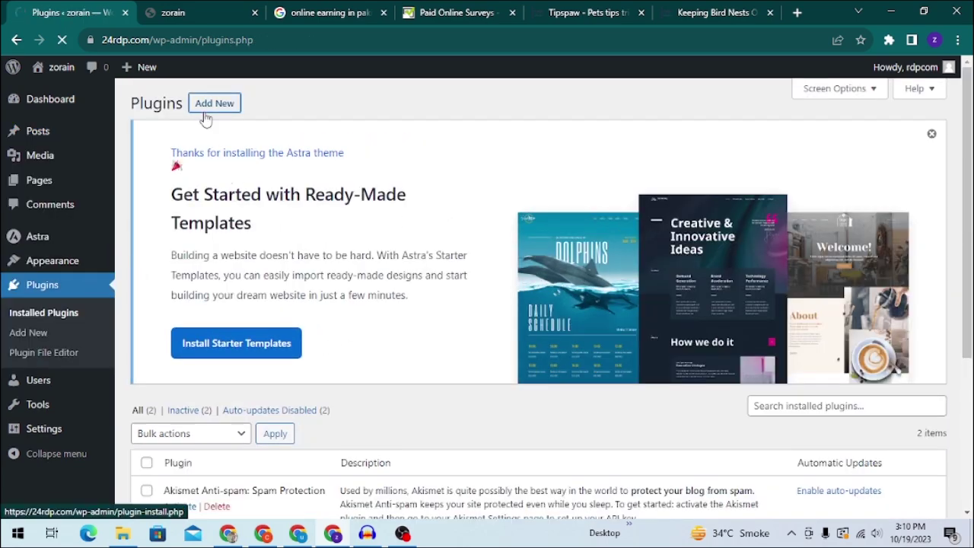
pyautogui.click(206, 118)
pyautogui.click(255, 103)
# Search the plugins for "elementor" and install Elementor Website Builder and Essential Addons for Elementor.
pyautogui.scroll(-5, 721, 359)
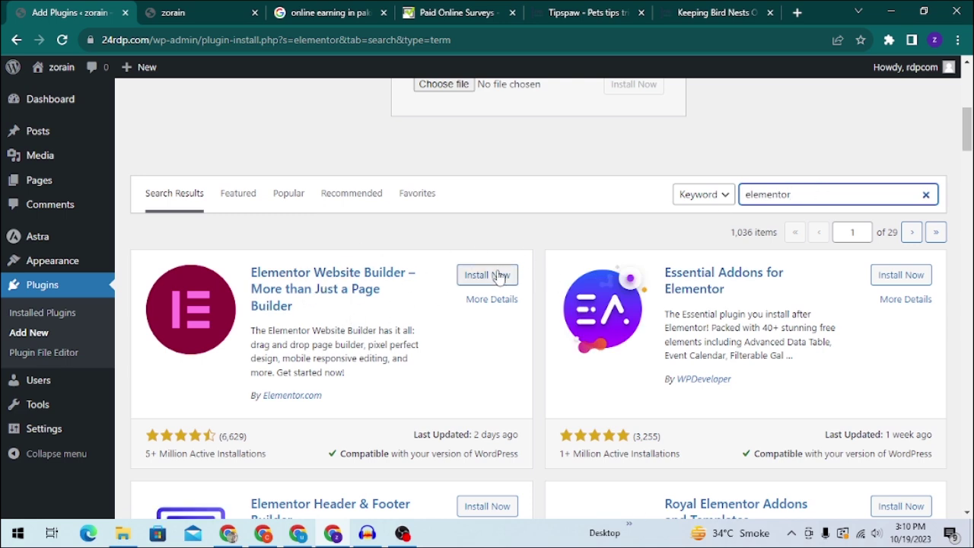
pyautogui.click(497, 275)
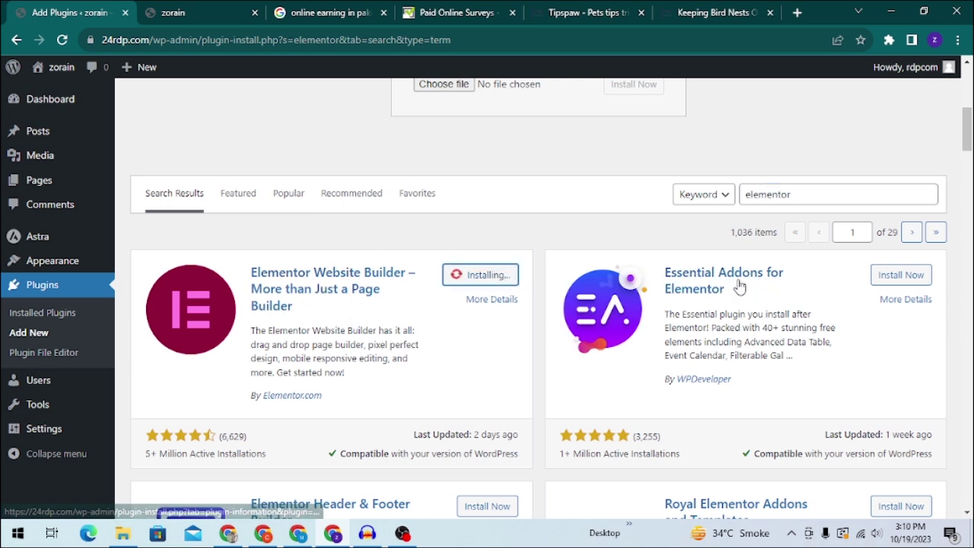
pyautogui.click(913, 276)
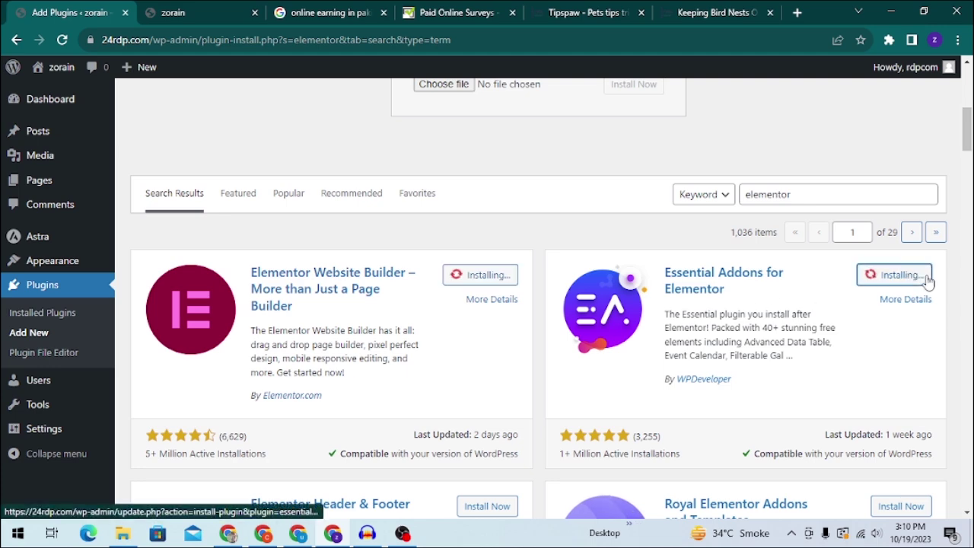
pyautogui.scroll(-2, 655, 297)
pyautogui.scroll(1, 533, 251)
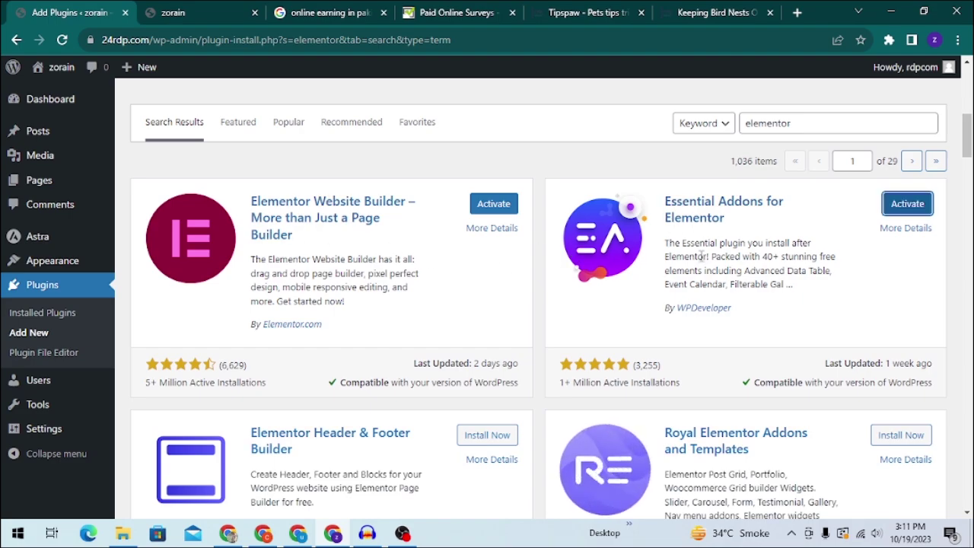
# Look through the other Elementor add-ons in the results and install ElementsKit Elementor addons.
pyautogui.scroll(-2, 700, 237)
pyautogui.scroll(1, 700, 238)
pyautogui.scroll(-9, 700, 238)
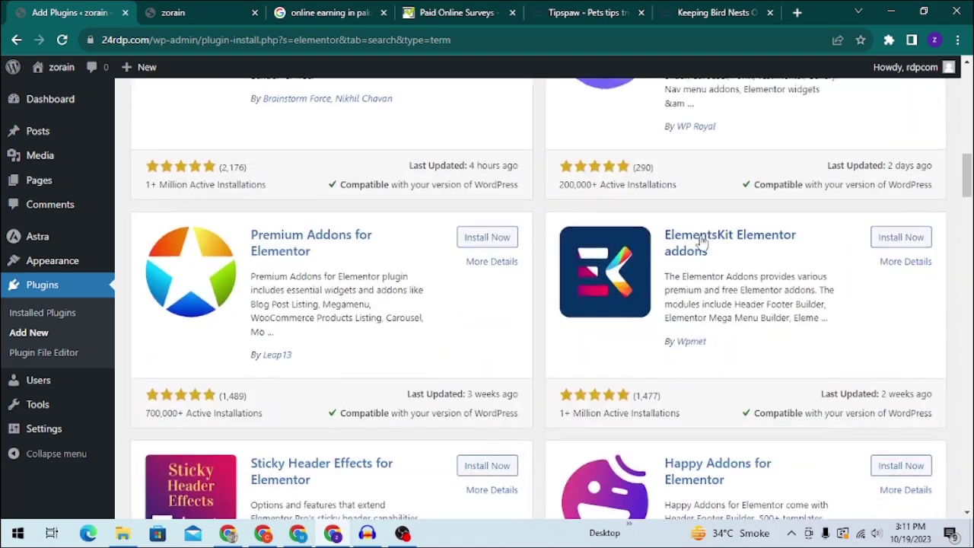
pyautogui.scroll(-3, 700, 239)
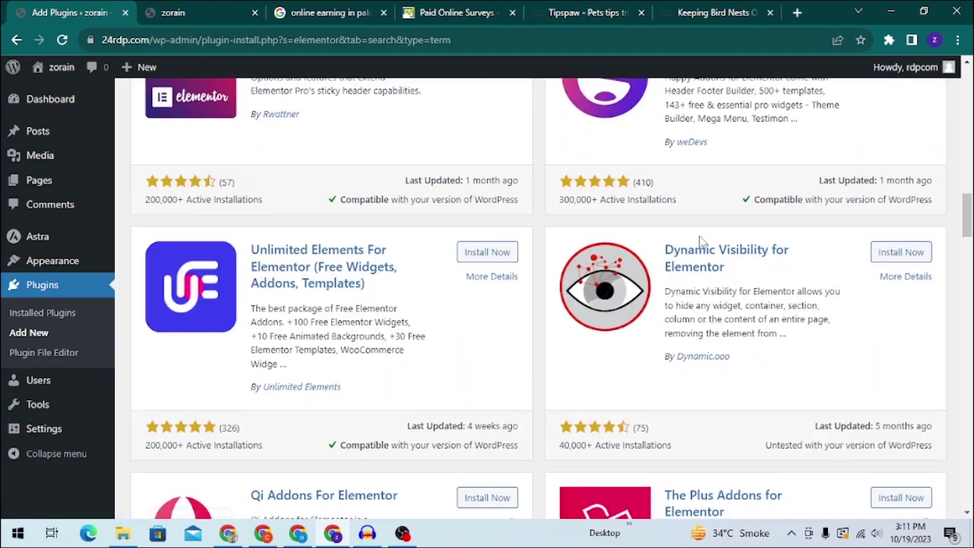
pyautogui.scroll(-4, 700, 241)
pyautogui.scroll(12, 700, 241)
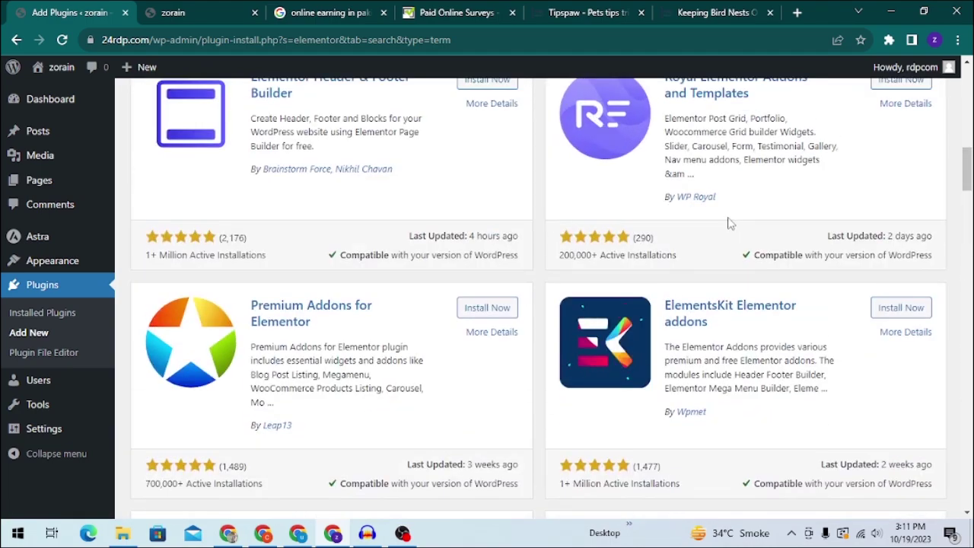
pyautogui.click(892, 308)
pyautogui.scroll(-20, 517, 337)
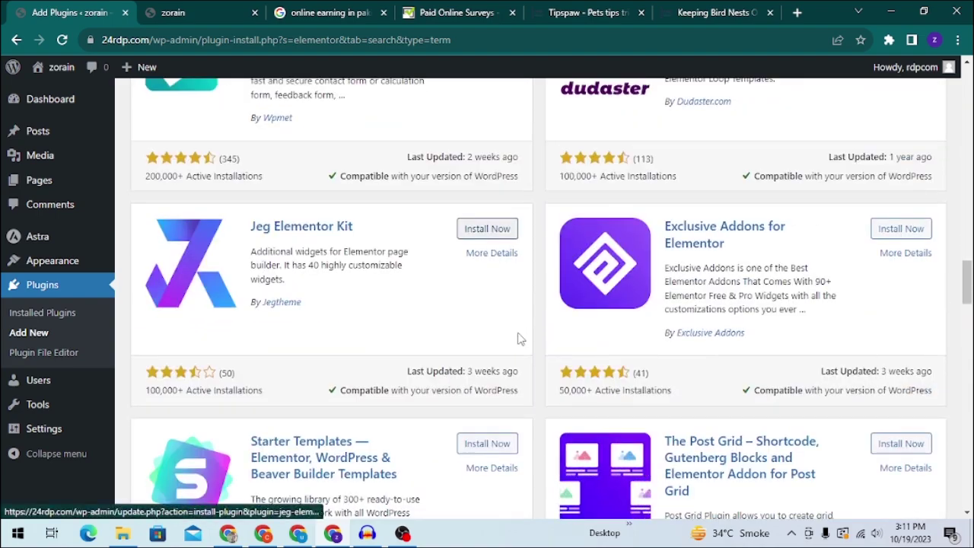
# Search the plugins for "form" and install Contact Form 7.
pyautogui.scroll(20, 547, 325)
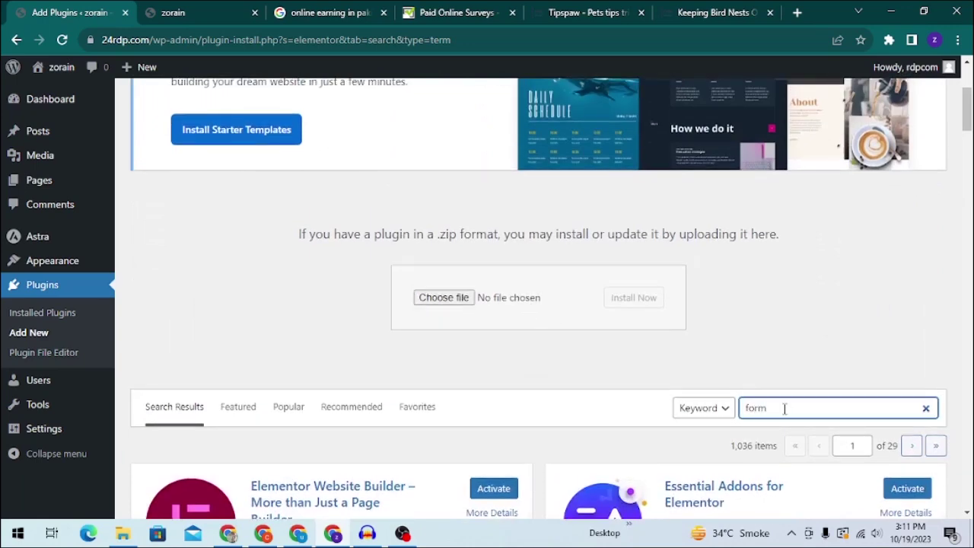
pyautogui.scroll(-4, 649, 303)
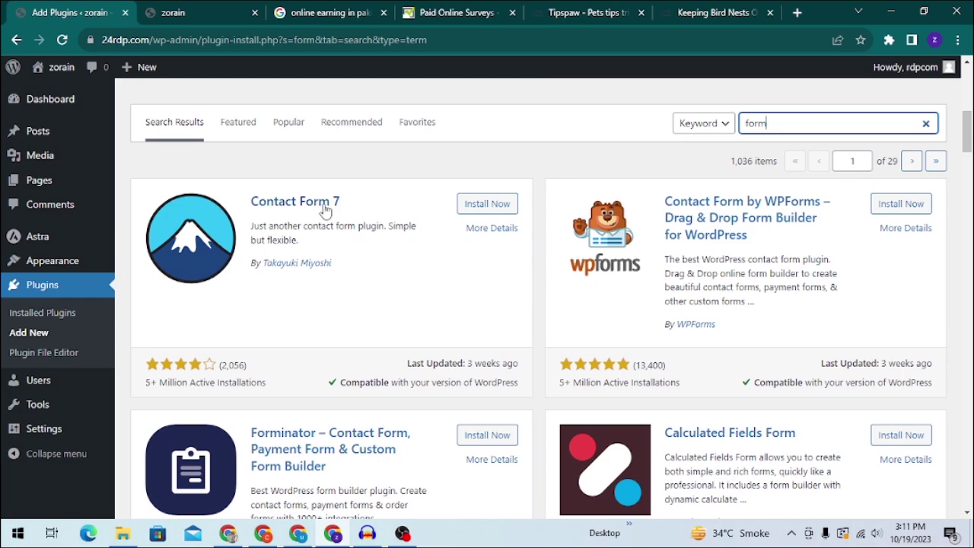
pyautogui.click(491, 204)
# Open the Contact page of the Tipspaw site and examine the fields of its contact form.
pyautogui.click(715, 13)
pyautogui.scroll(-20, 637, 258)
pyautogui.scroll(20, 311, 313)
pyautogui.click(584, 83)
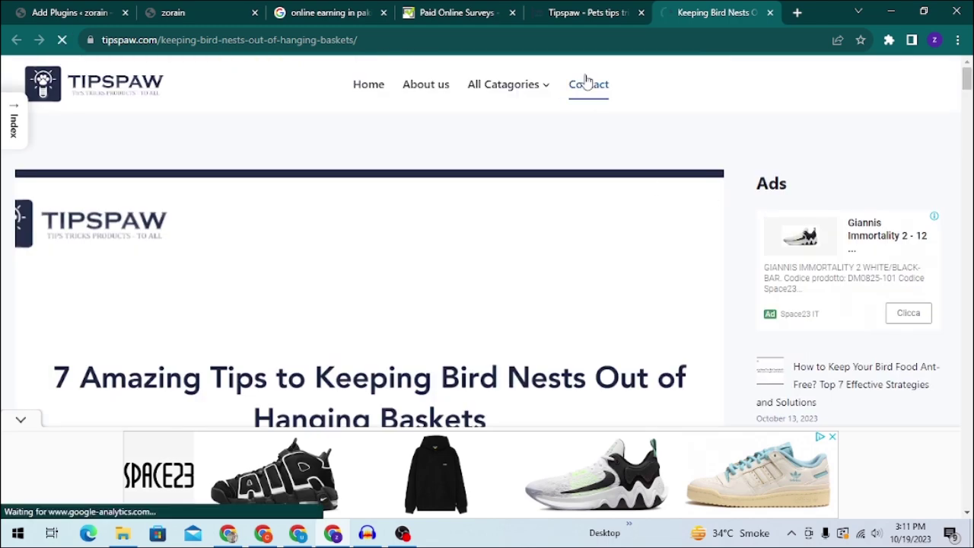
pyautogui.scroll(-3, 522, 197)
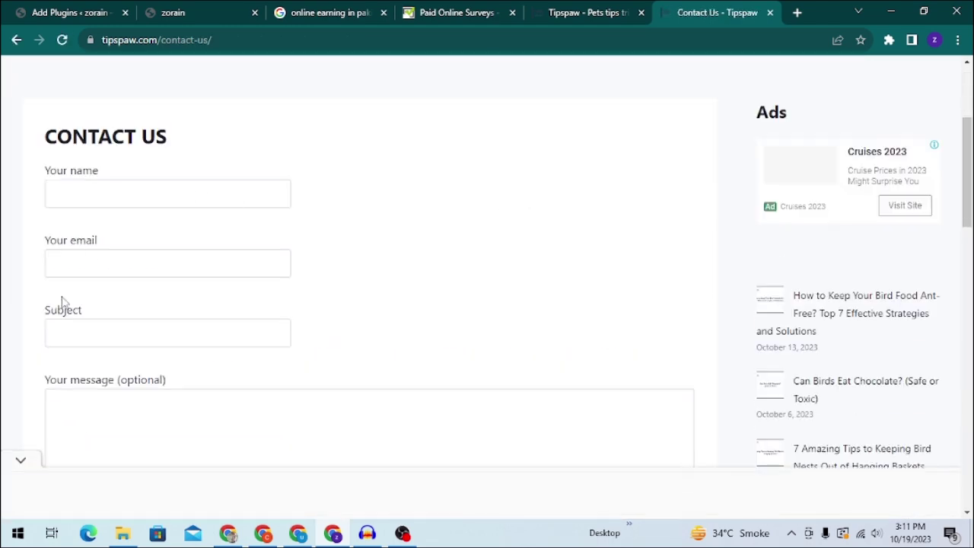
pyautogui.scroll(-3, 183, 256)
pyautogui.scroll(1, 242, 263)
pyautogui.scroll(2, 236, 259)
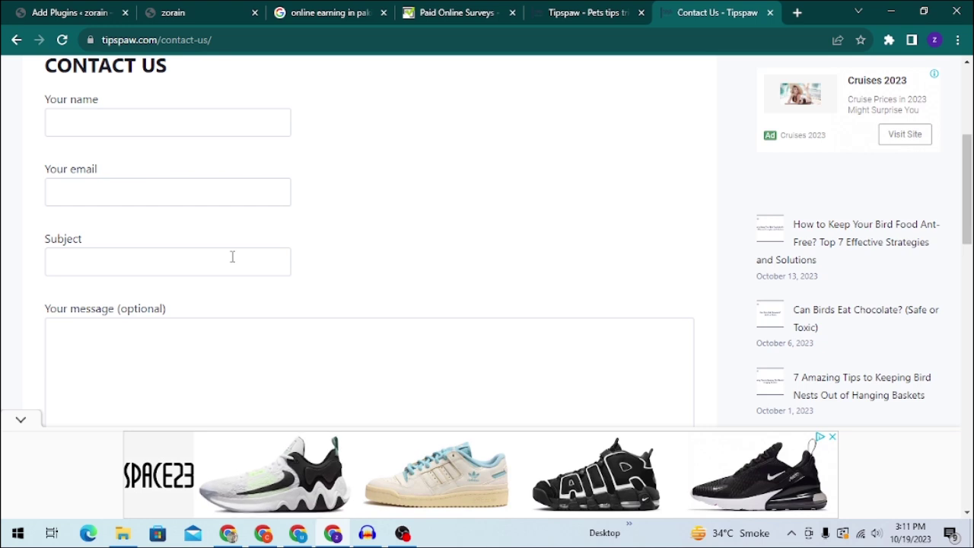
pyautogui.scroll(2, 111, 178)
pyautogui.scroll(-3, 83, 230)
pyautogui.scroll(-1, 83, 230)
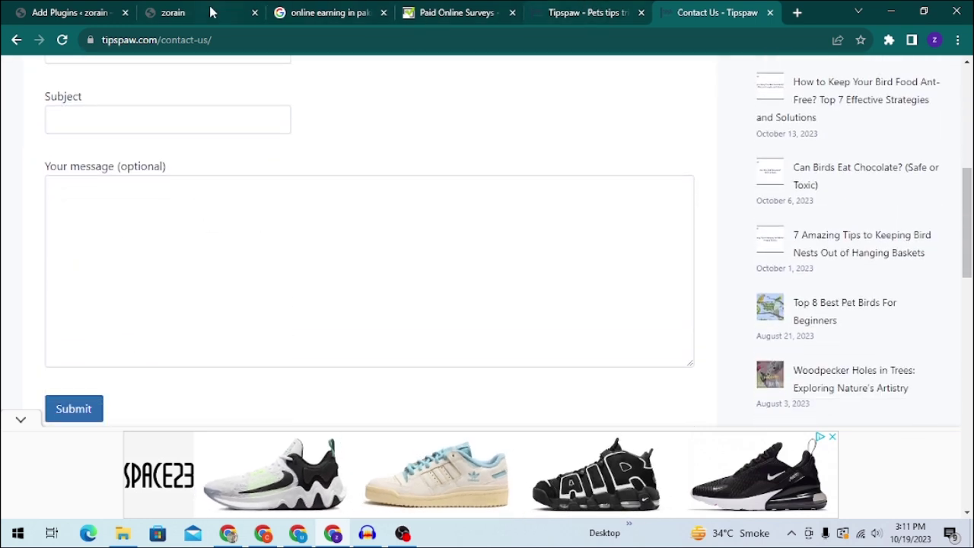
# Go back to the WordPress Add Plugins page and clear the plugin search.
pyautogui.click(98, 12)
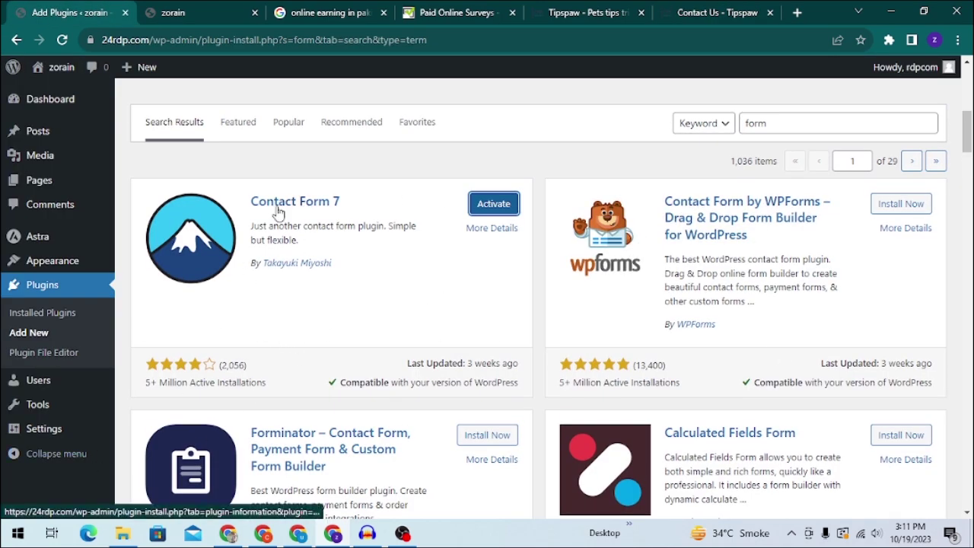
pyautogui.scroll(-5, 296, 228)
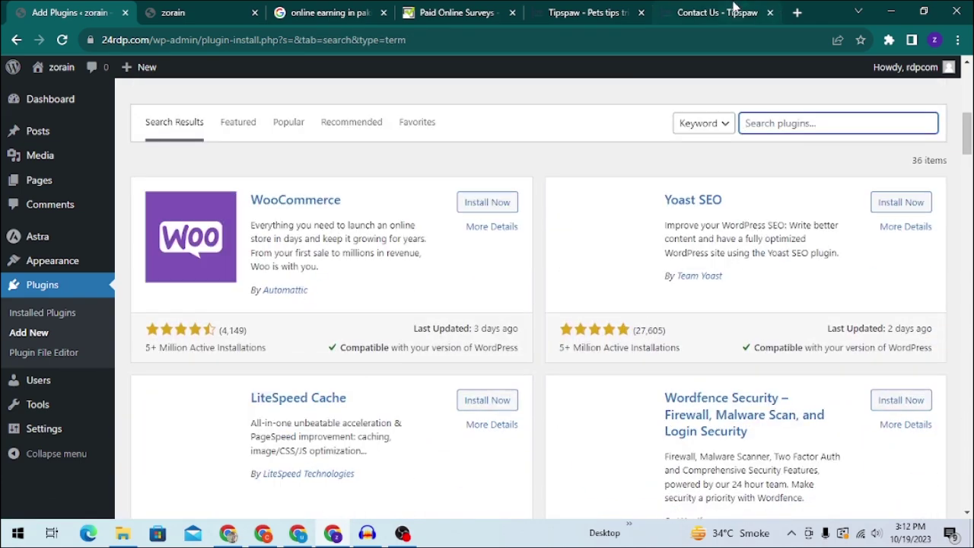
# View the Tipspaw home page, and search Google for "online earning in pakistan" in the existing results tab.
pyautogui.click(674, 9)
pyautogui.click(598, 9)
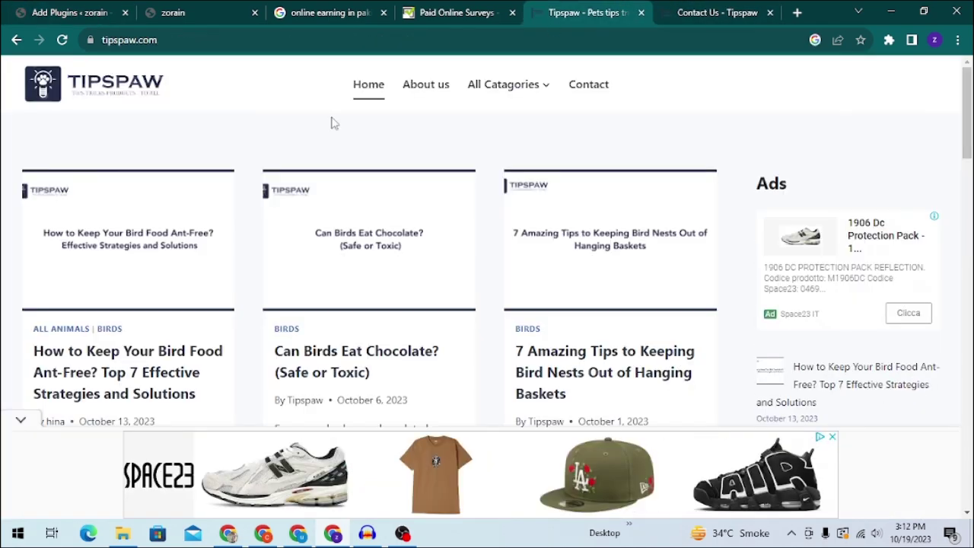
pyautogui.click(354, 9)
pyautogui.click(239, 74)
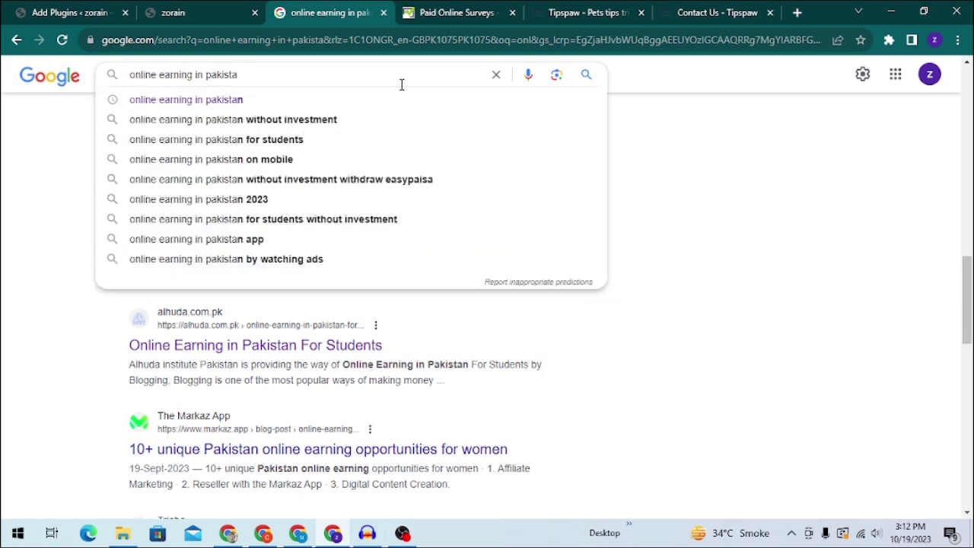
pyautogui.click(329, 106)
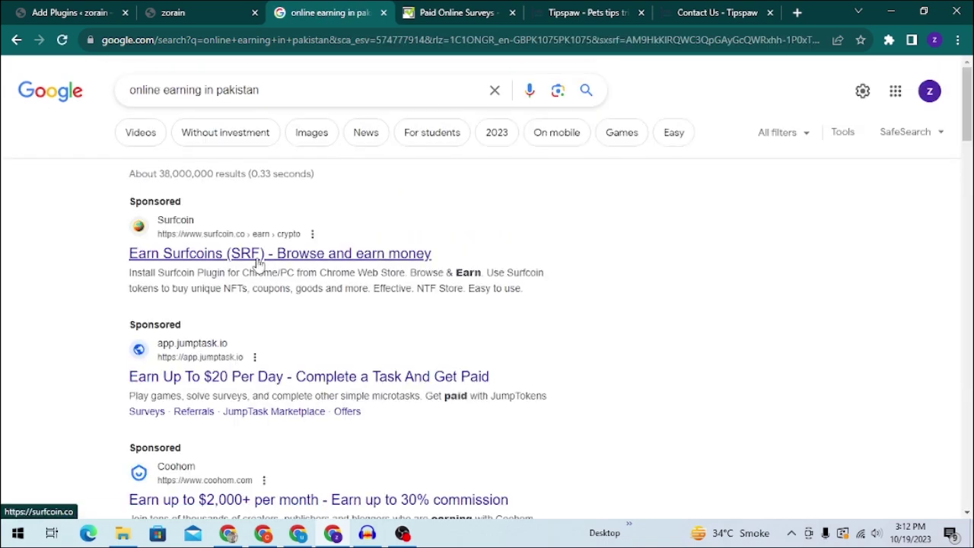
# Return to the WordPress plugin page, search for "seo" and install the All in One SEO plugin.
pyautogui.click(107, 9)
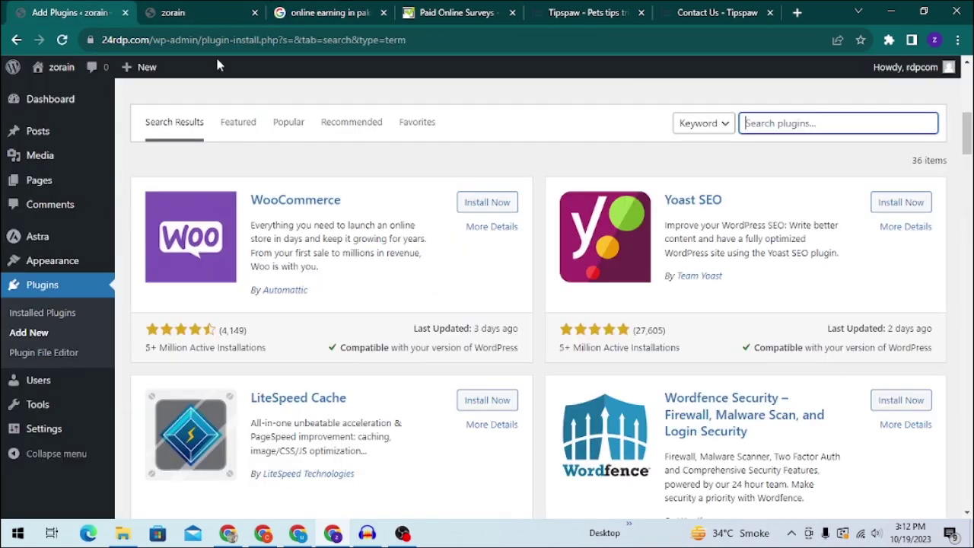
pyautogui.click(805, 123)
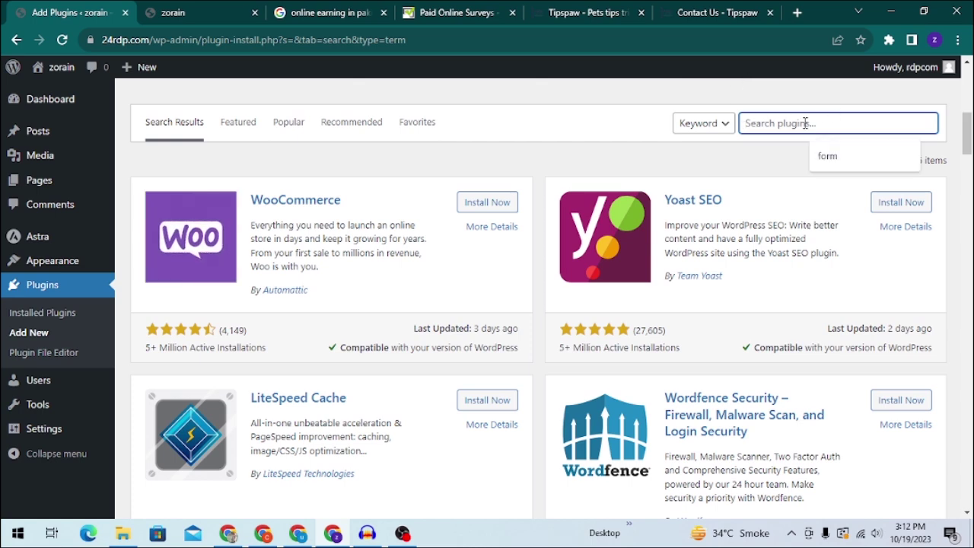
pyautogui.write('seo')
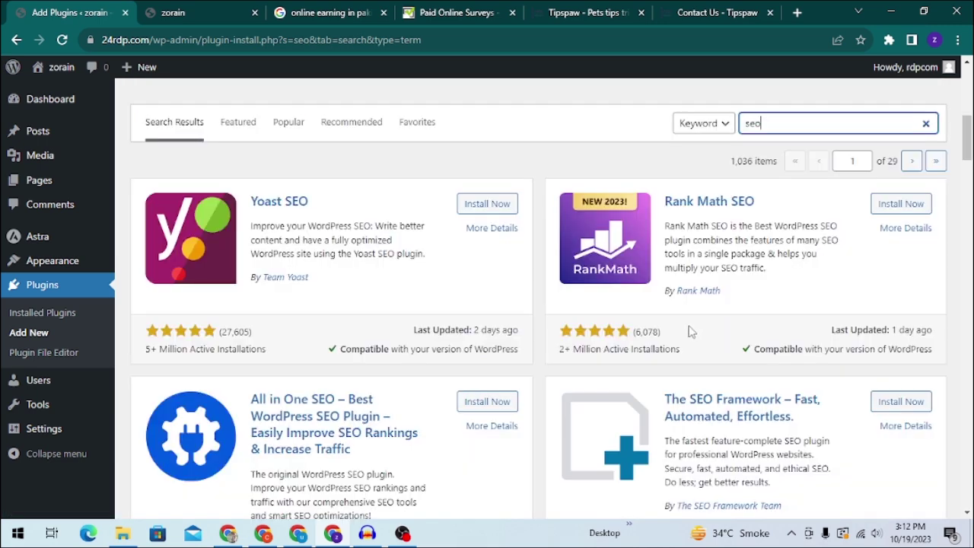
pyautogui.scroll(-1, 259, 281)
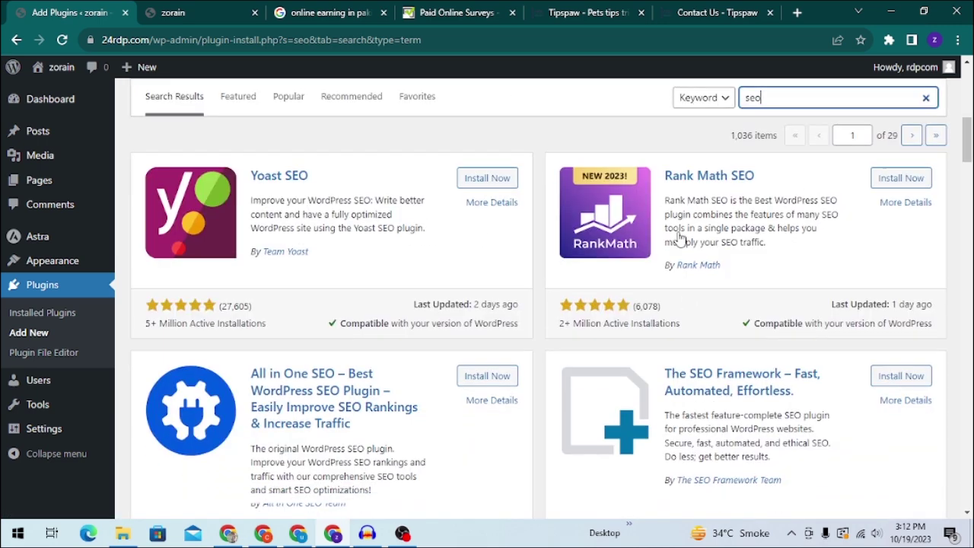
pyautogui.scroll(-5, 321, 342)
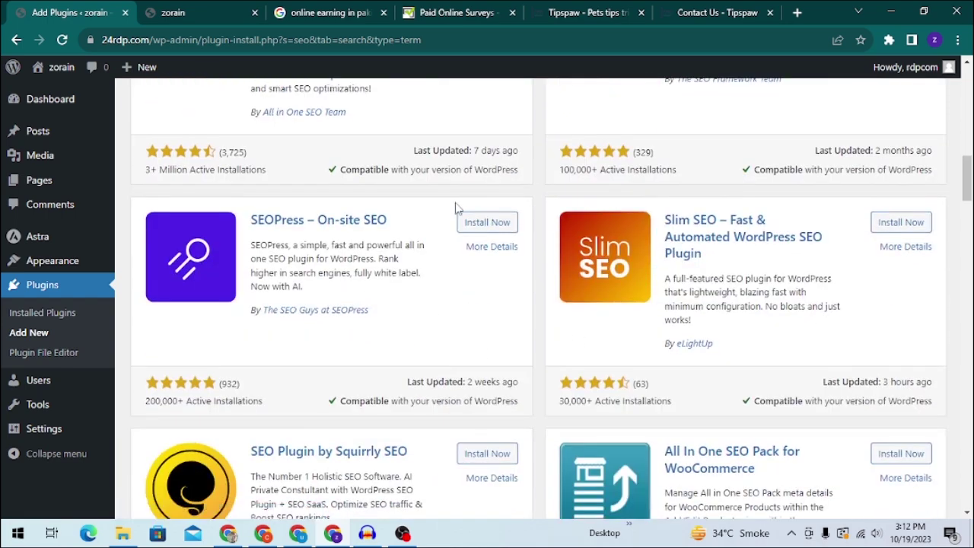
pyautogui.scroll(6, 449, 355)
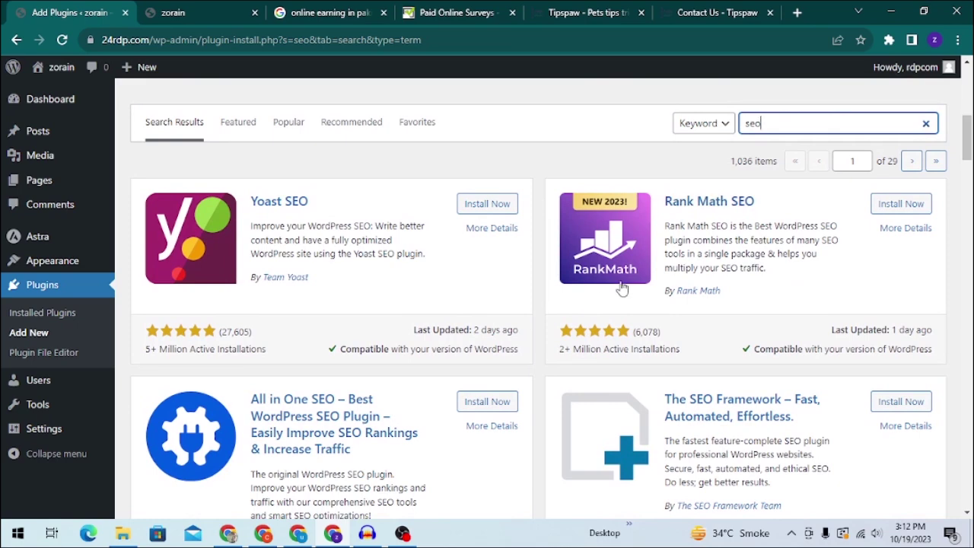
pyautogui.scroll(-1, 533, 319)
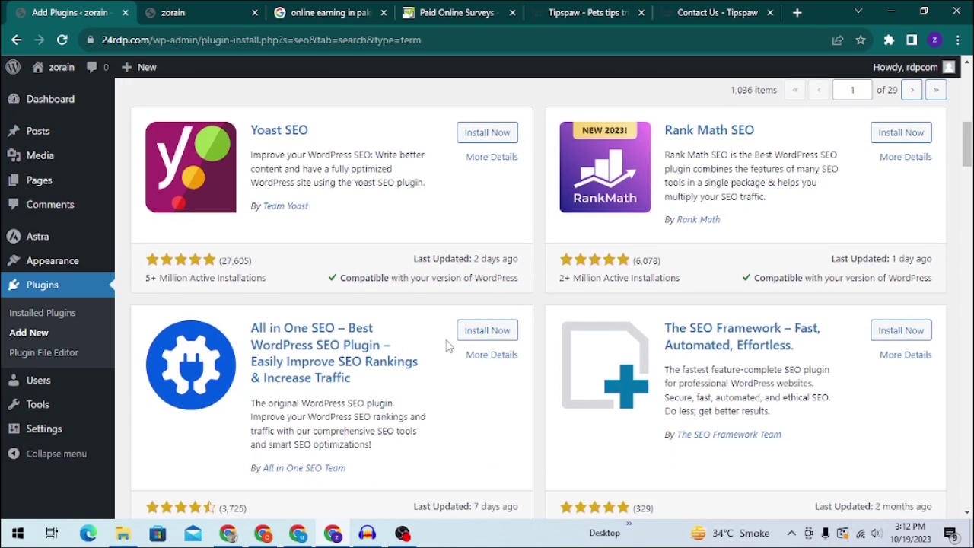
pyautogui.click(484, 332)
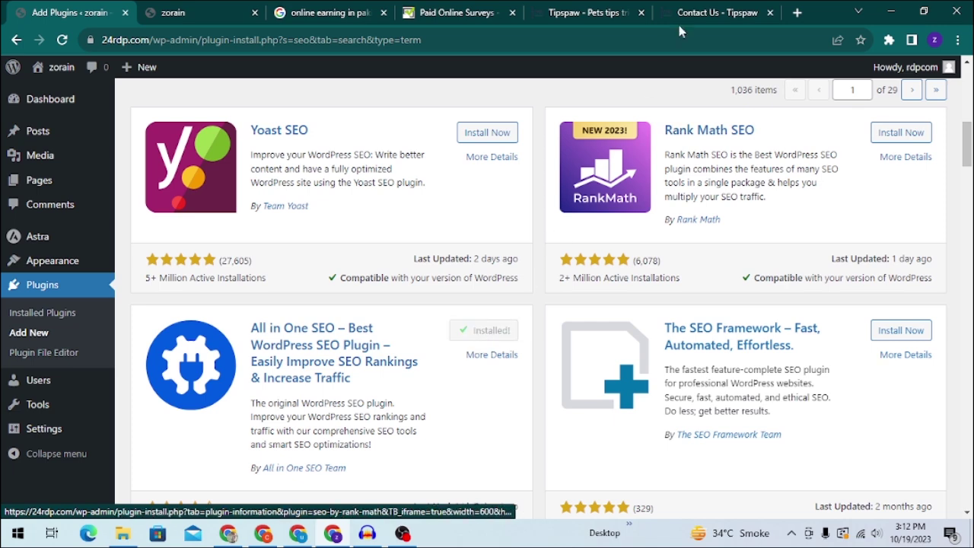
# View the Google results page and the live 24rdp.com site.
pyautogui.click(355, 9)
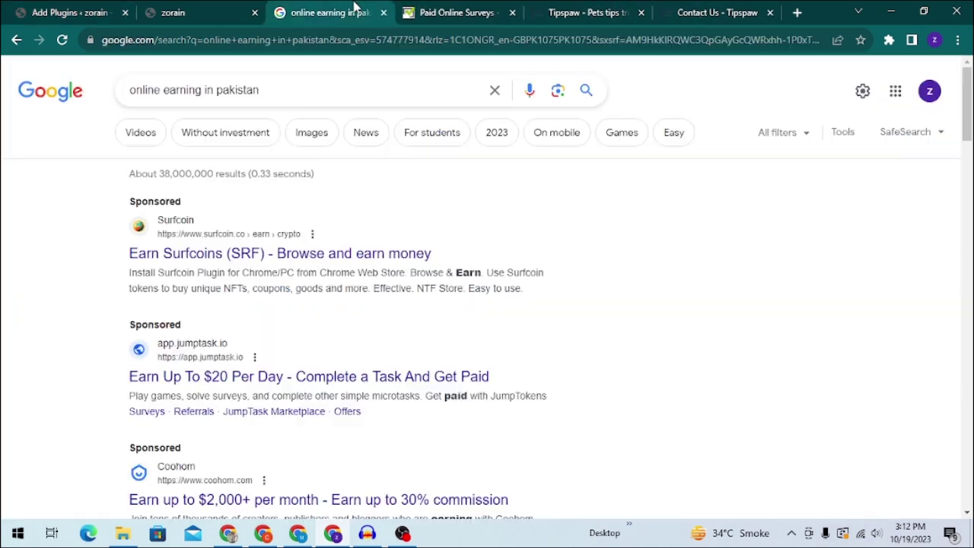
pyautogui.click(231, 7)
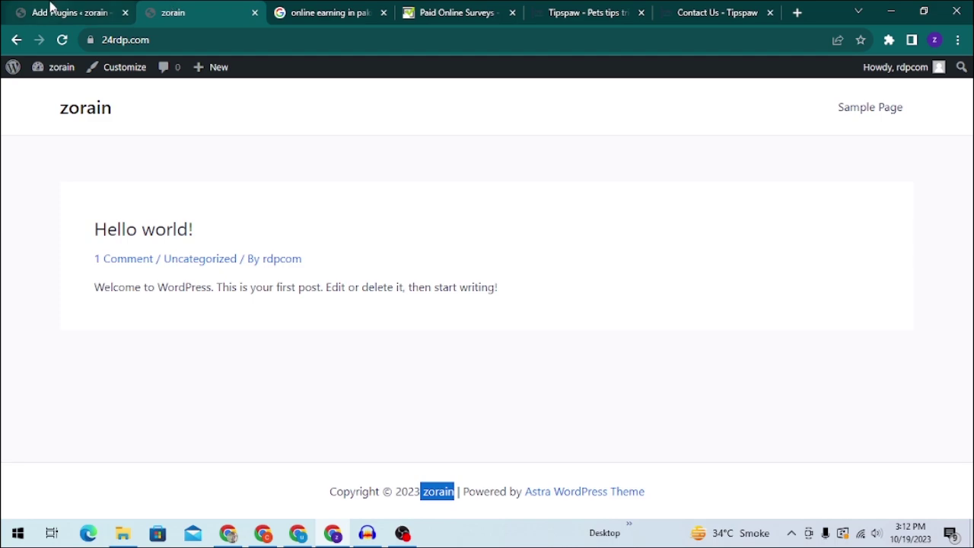
# Return to the WordPress admin, open the installed plugins list and delete the Hello Dolly plugin.
pyautogui.click(133, 7)
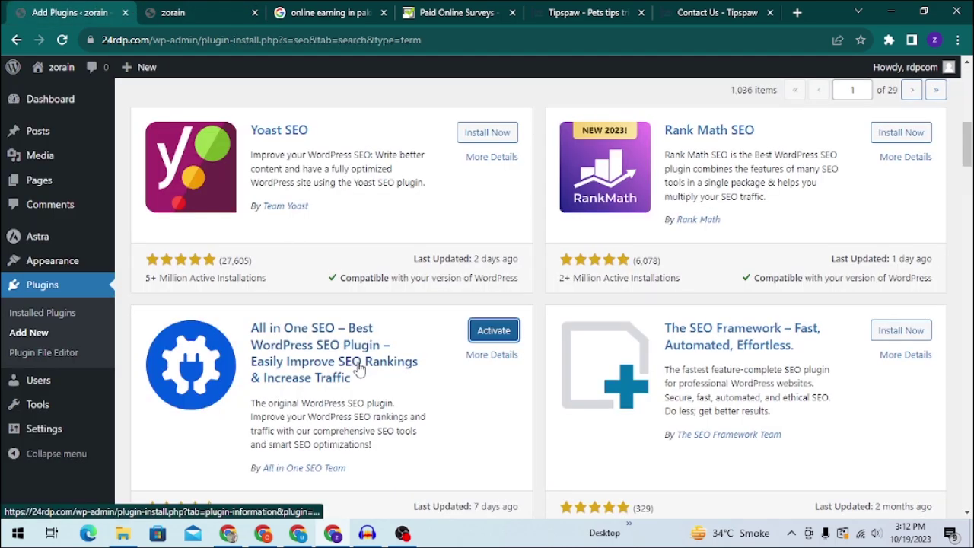
pyautogui.scroll(-3, 361, 370)
pyautogui.scroll(5, 365, 351)
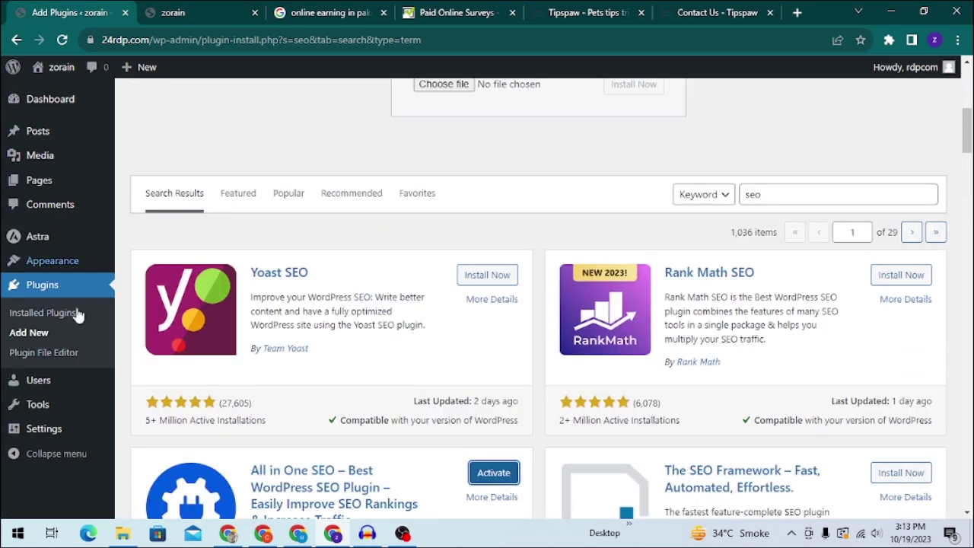
pyautogui.scroll(-3, 631, 327)
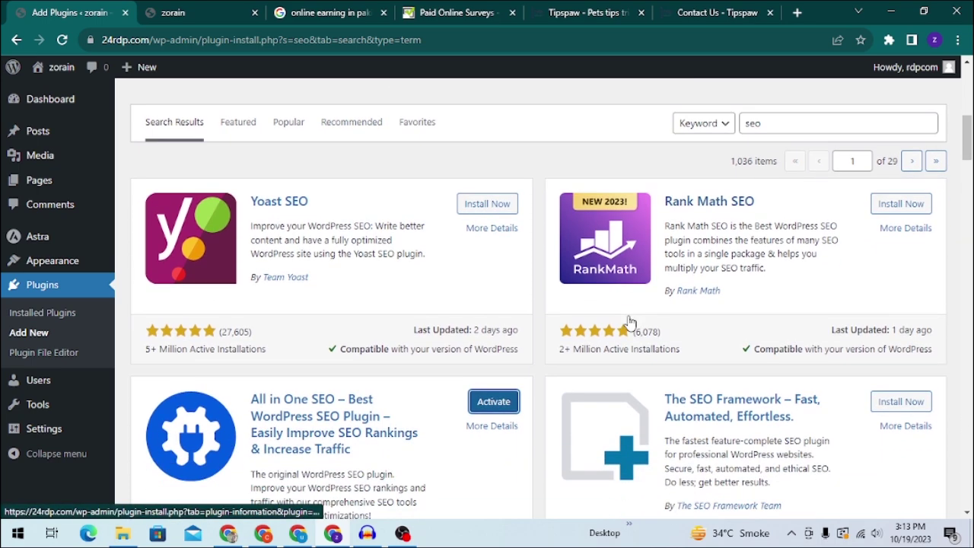
pyautogui.scroll(1, 535, 165)
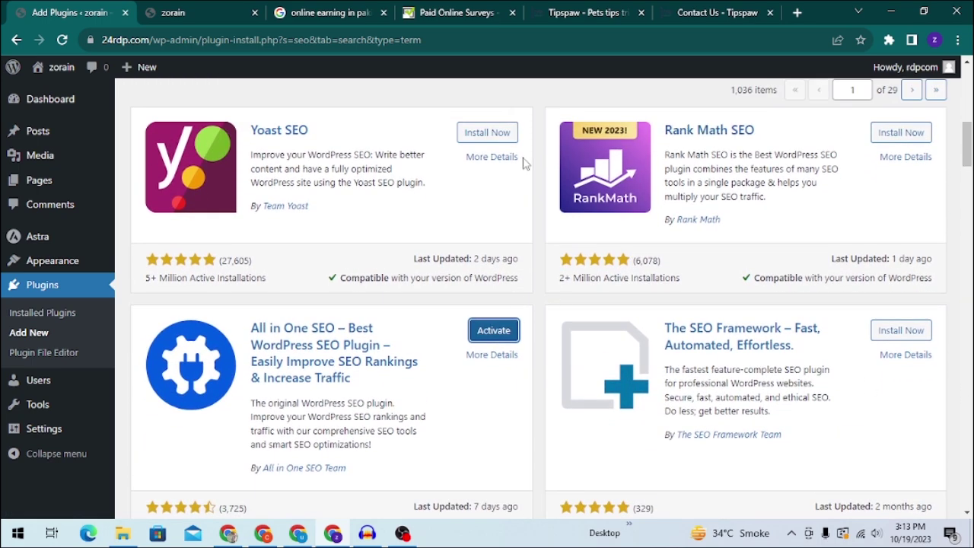
pyautogui.click(51, 285)
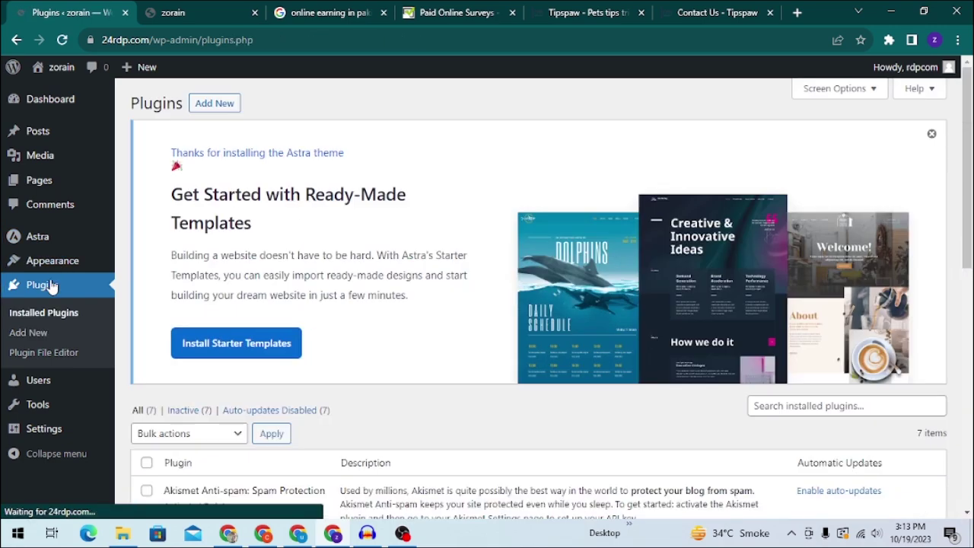
pyautogui.scroll(-7, 297, 270)
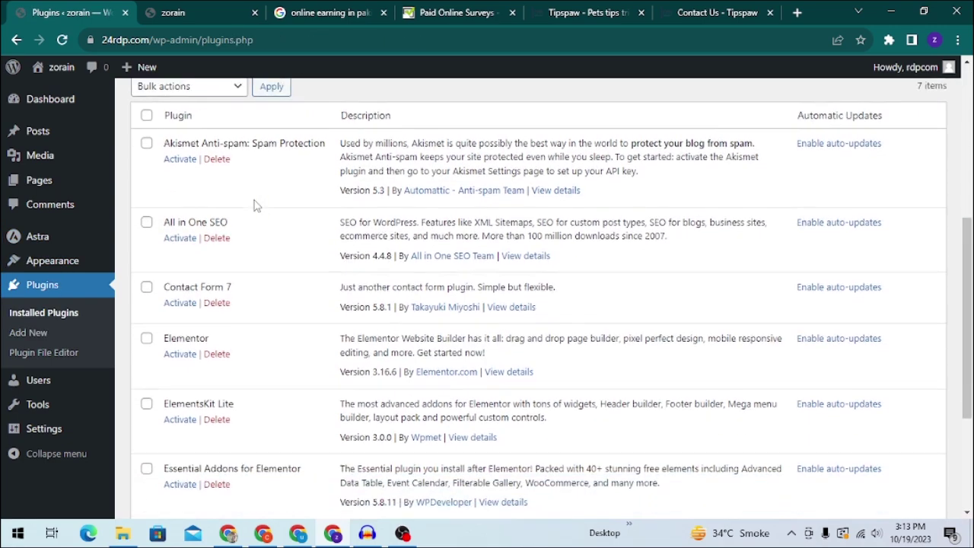
pyautogui.scroll(3, 259, 311)
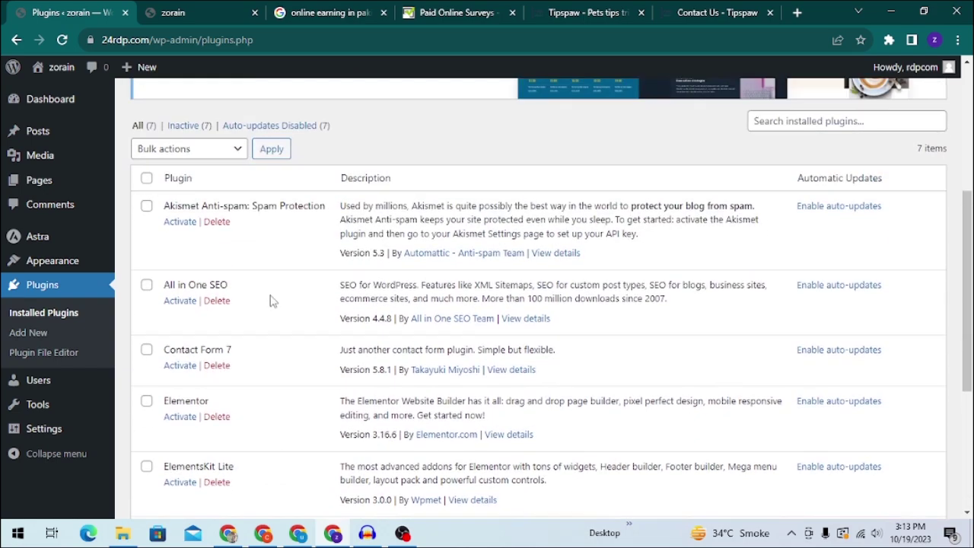
pyautogui.scroll(-3, 251, 285)
pyautogui.click(218, 398)
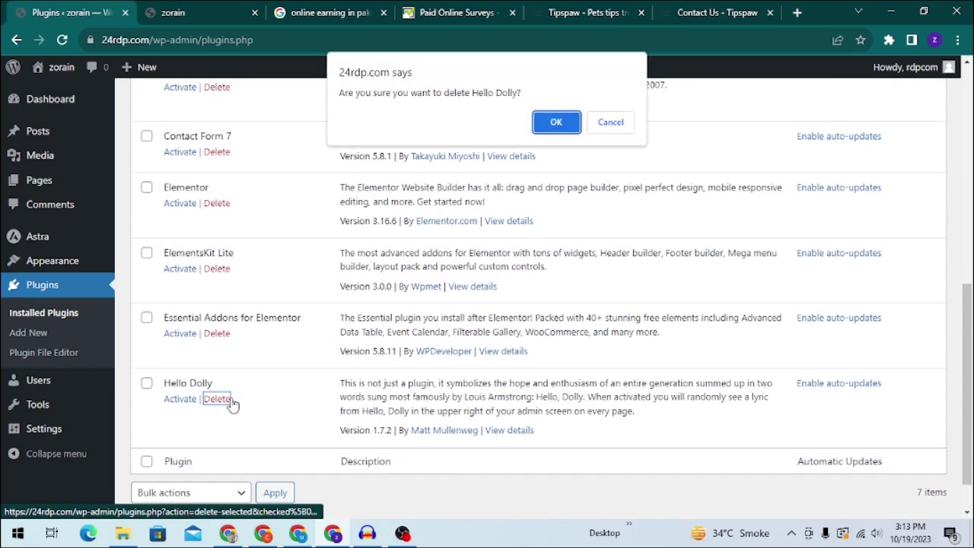
pyautogui.click(556, 122)
# Select all the remaining installed plugins and activate them in bulk.
pyautogui.scroll(2, 259, 259)
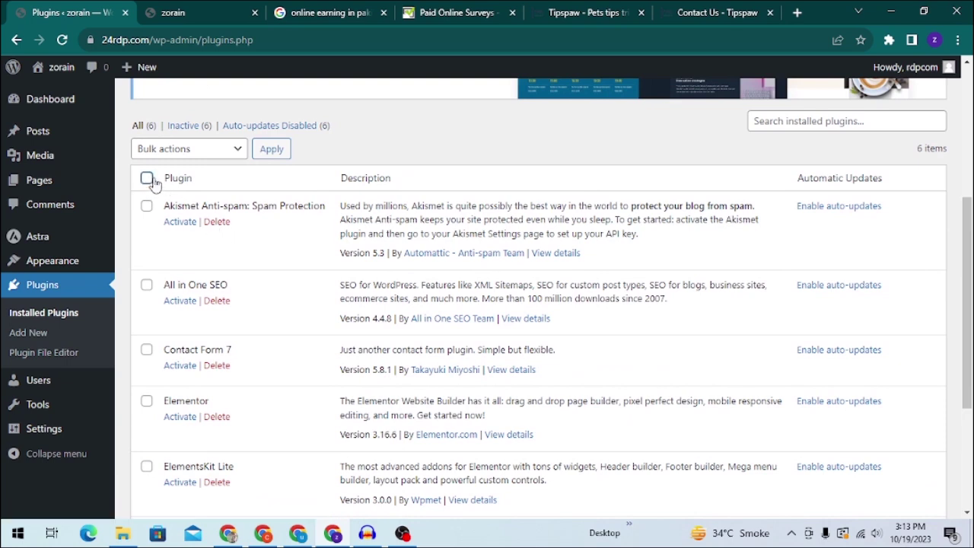
pyautogui.click(236, 156)
pyautogui.click(182, 182)
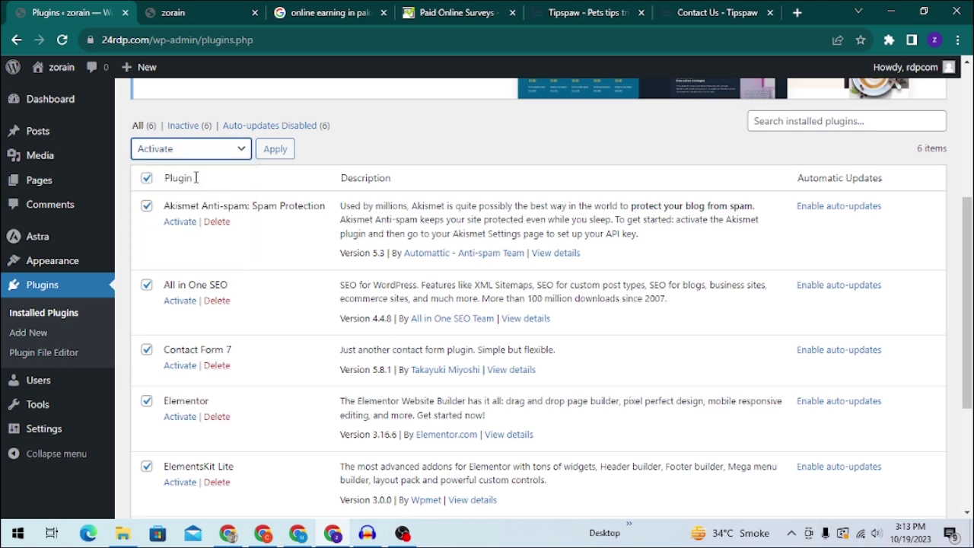
pyautogui.click(276, 149)
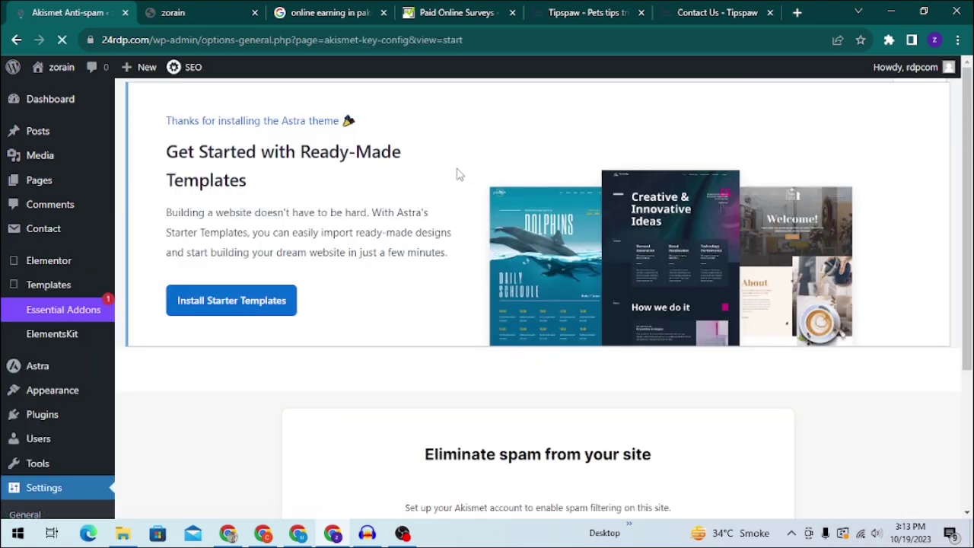
# Look over the Akismet setup page, and open the All in One SEO dashboard to review its setup and site score sections.
pyautogui.scroll(-3, 455, 191)
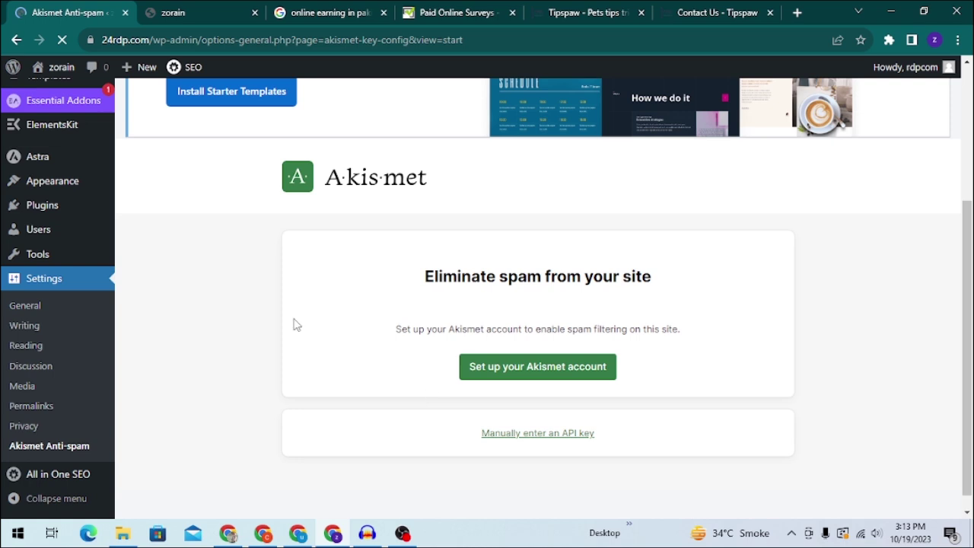
pyautogui.scroll(-1, 211, 345)
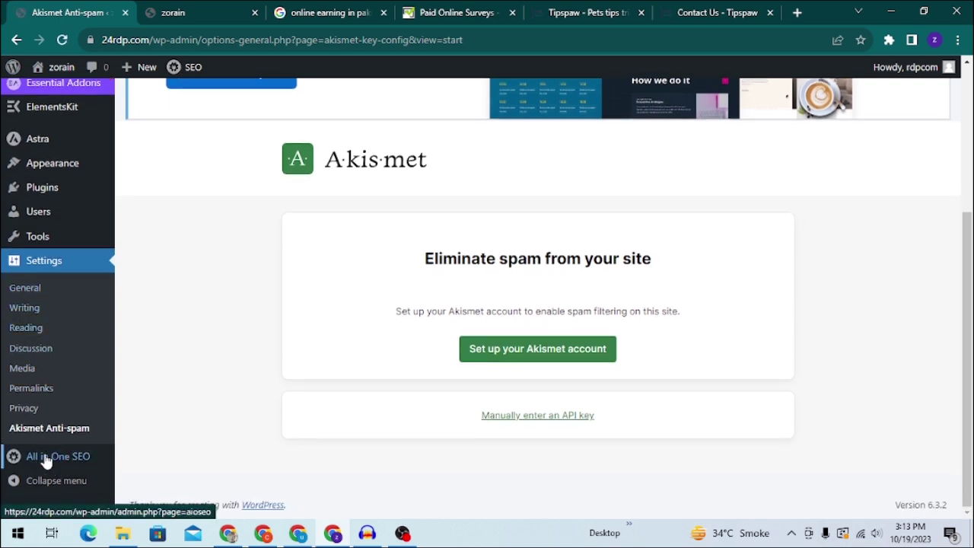
pyautogui.scroll(1, 85, 323)
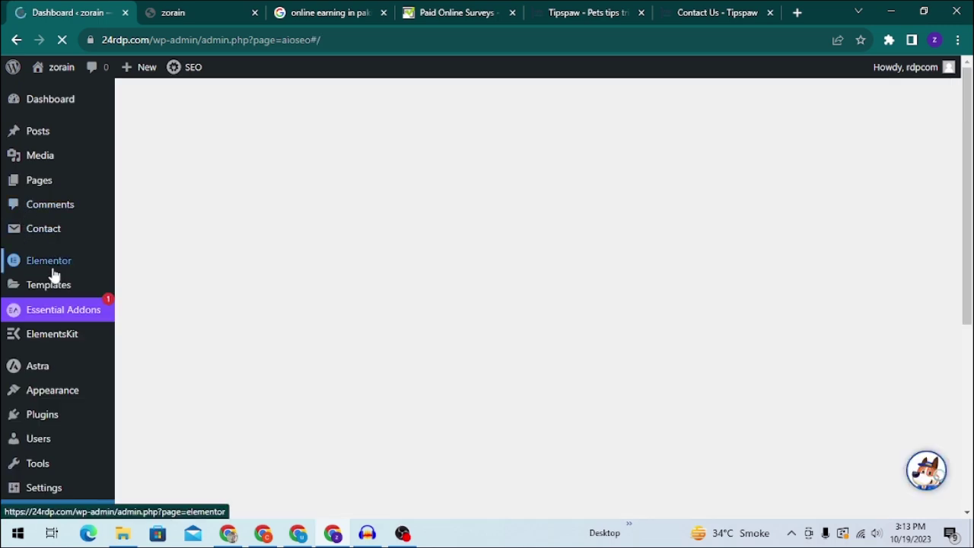
pyautogui.scroll(-3, 57, 224)
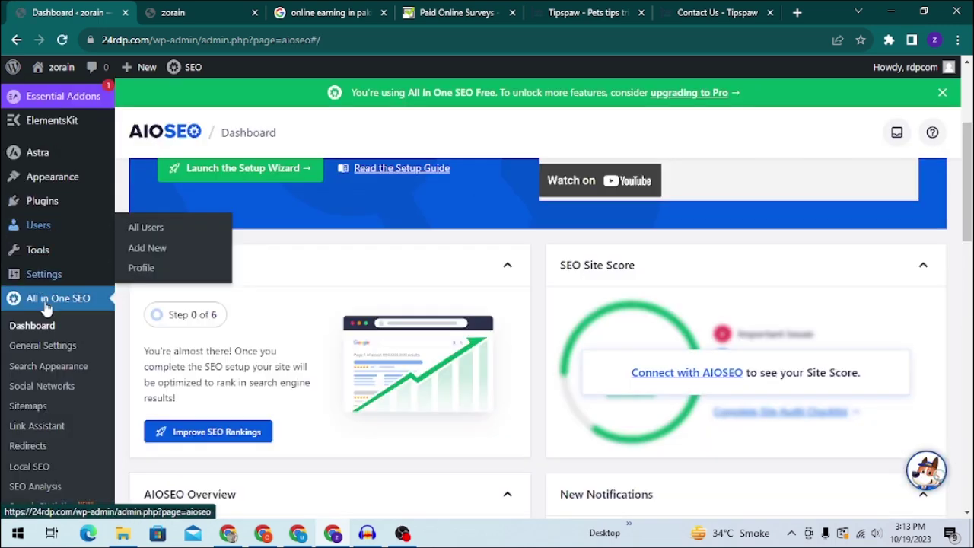
pyautogui.scroll(3, 48, 304)
# View the live 24rdp.com home page and check the Google results for online earning in Pakistan.
pyautogui.click(222, 12)
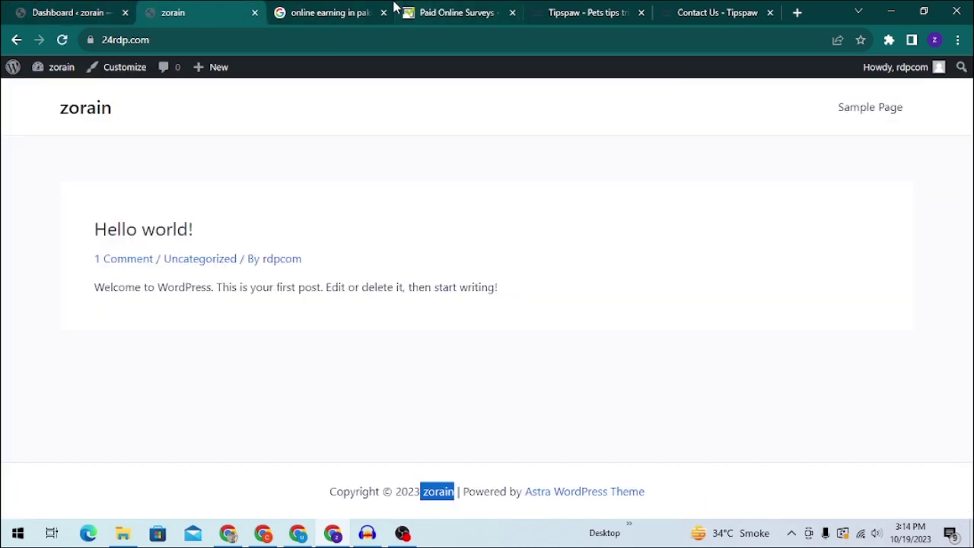
pyautogui.click(317, 12)
pyautogui.click(60, 12)
pyautogui.click(279, 12)
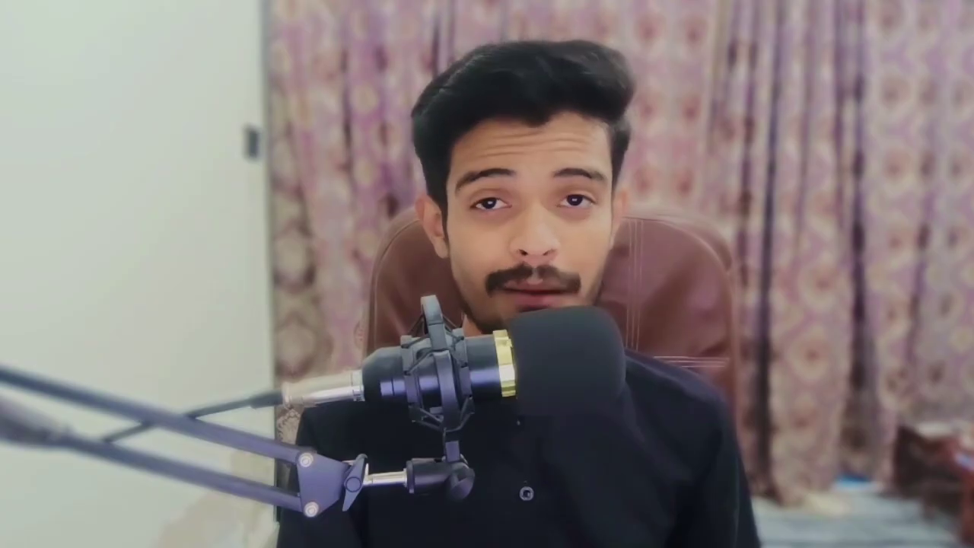